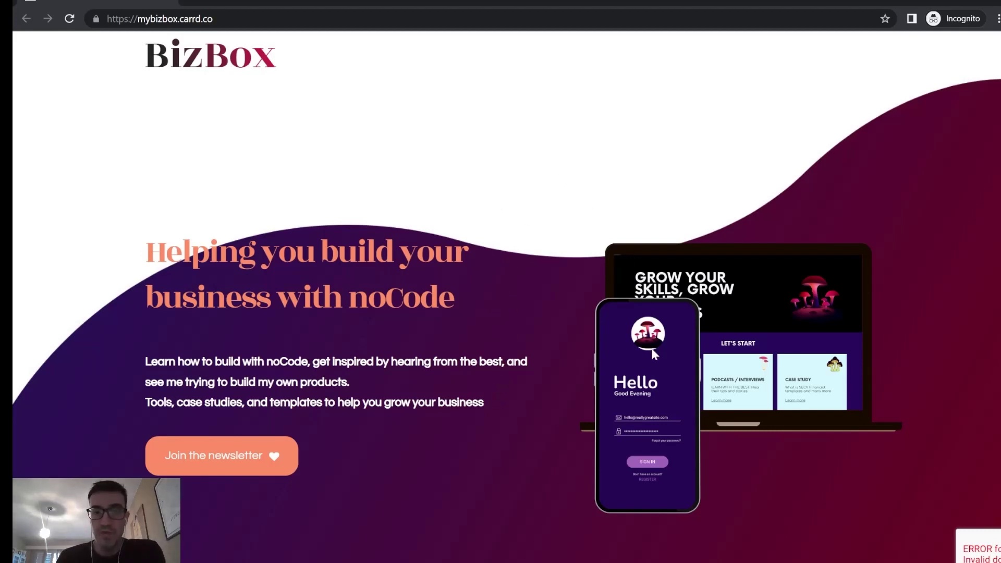
Step: Preview the live BizBox page in DevTools device mode at phone width, then back at full desktop width
key(ctrl+shift+i)
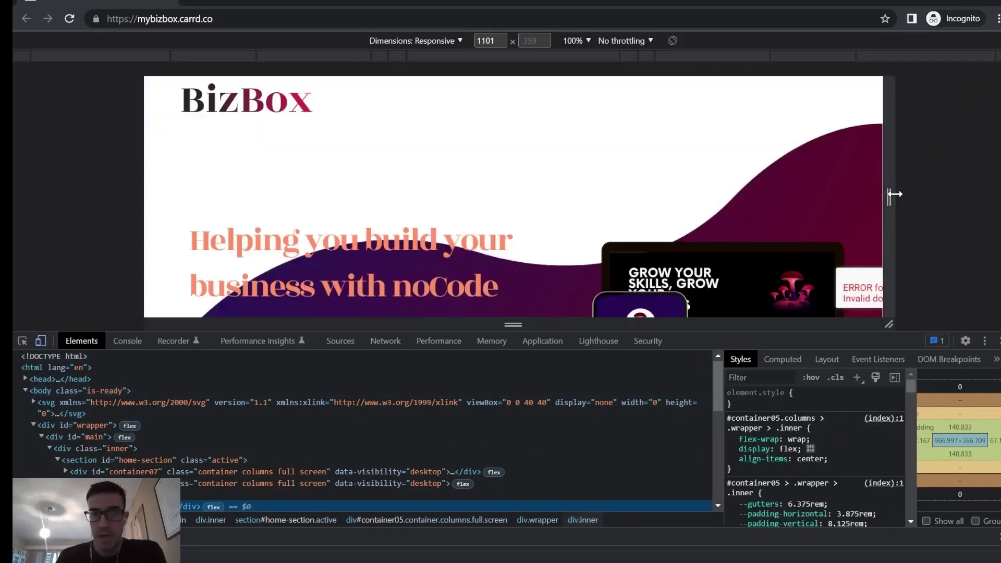
drag(892, 195, 710, 194)
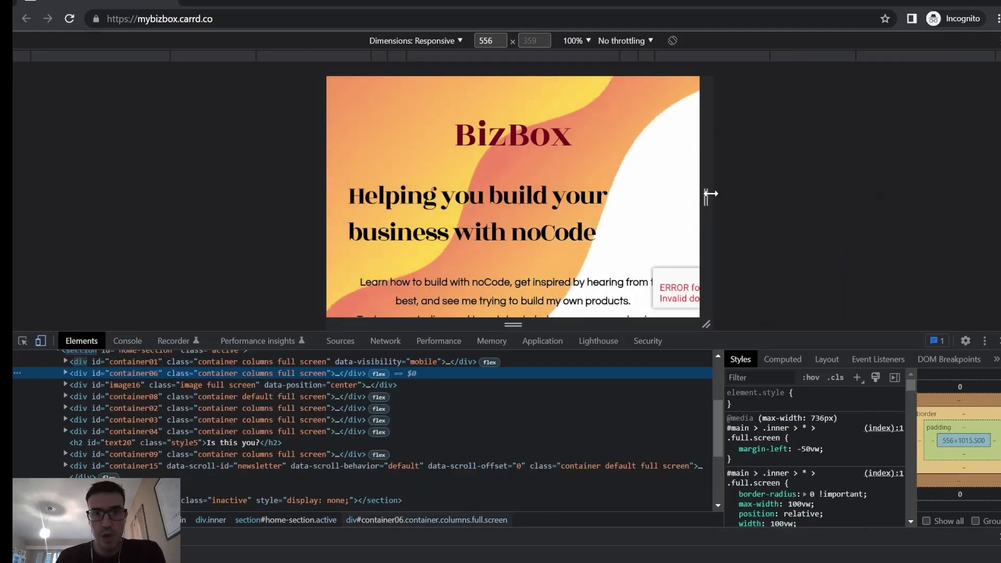
scroll(523, 259, down, 8)
scroll(523, 260, up, 4)
scroll(523, 259, up, 4)
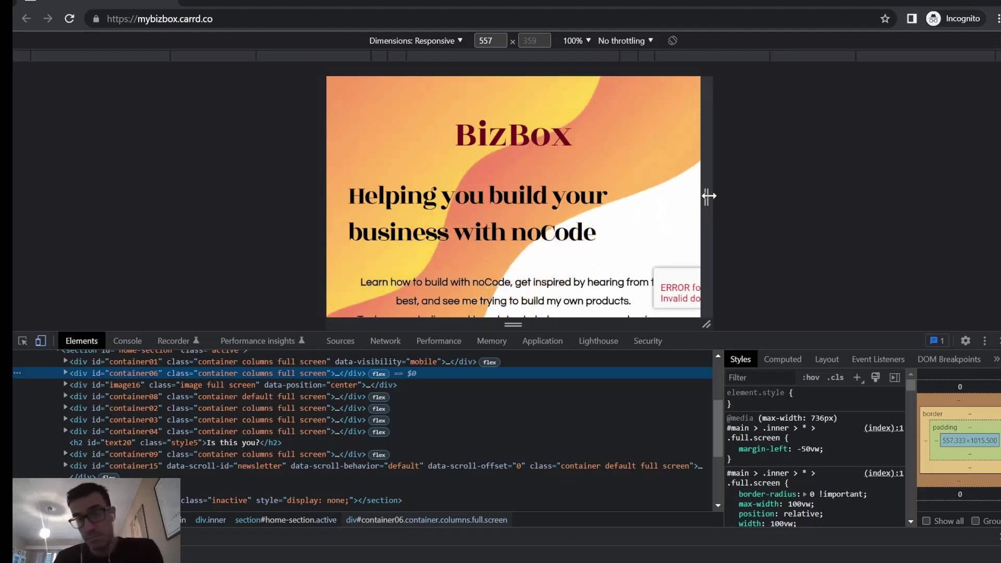
drag(706, 196, 848, 199)
drag(787, 205, 898, 228)
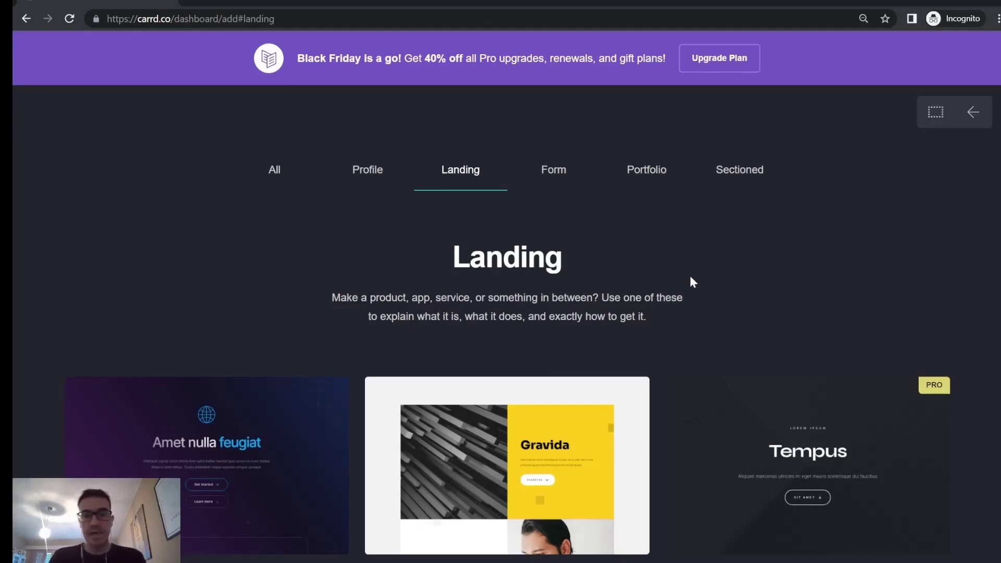
Step: Browse the Landing templates and start a new site from the Egestas Maecenas template
scroll(721, 318, down, 3)
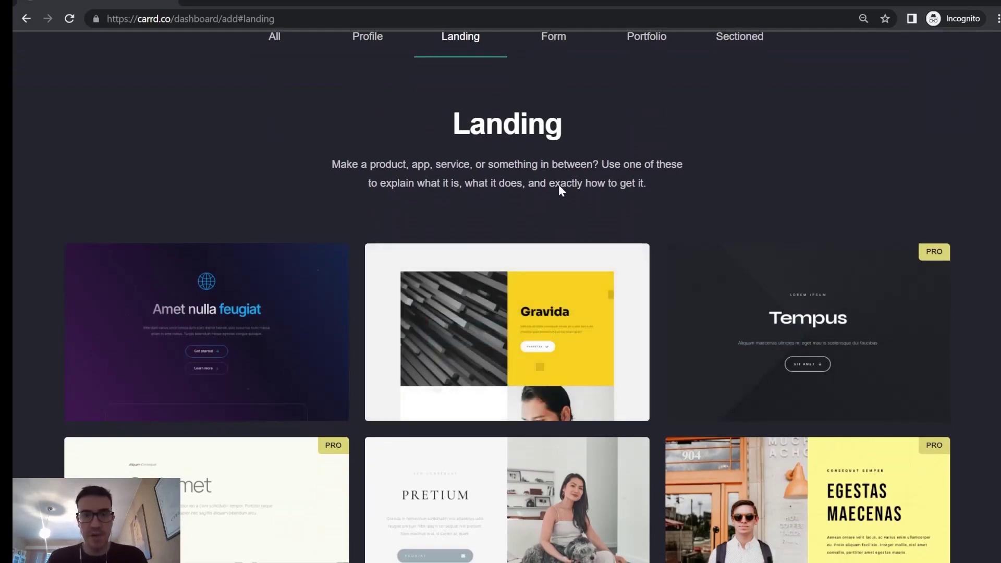
scroll(640, 235, down, 4)
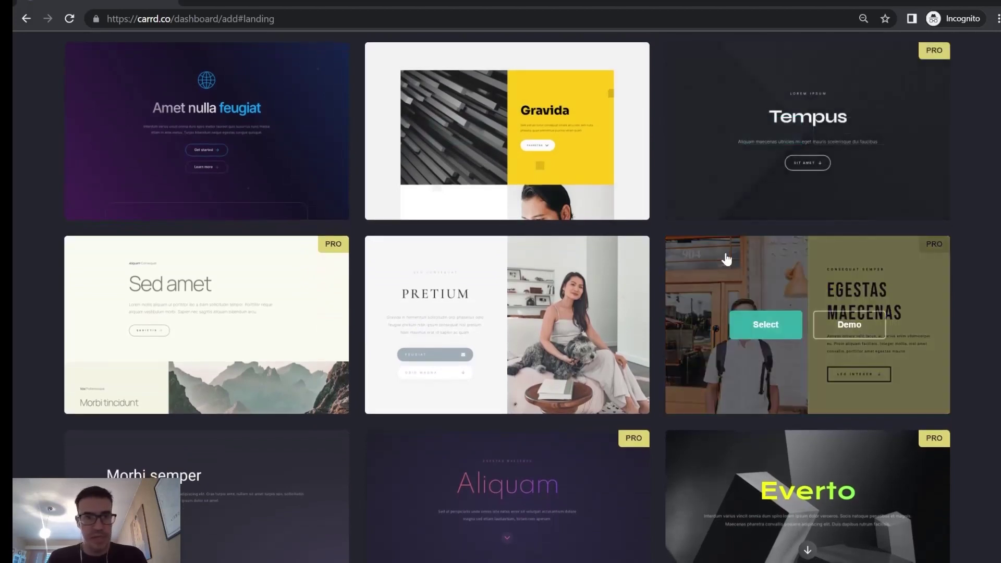
scroll(725, 258, down, 5)
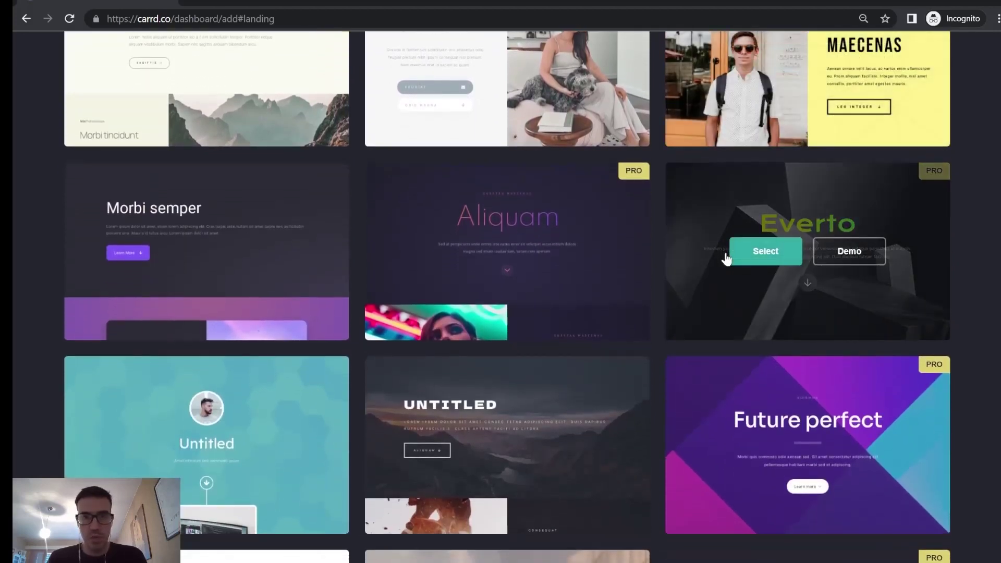
scroll(726, 258, up, 5)
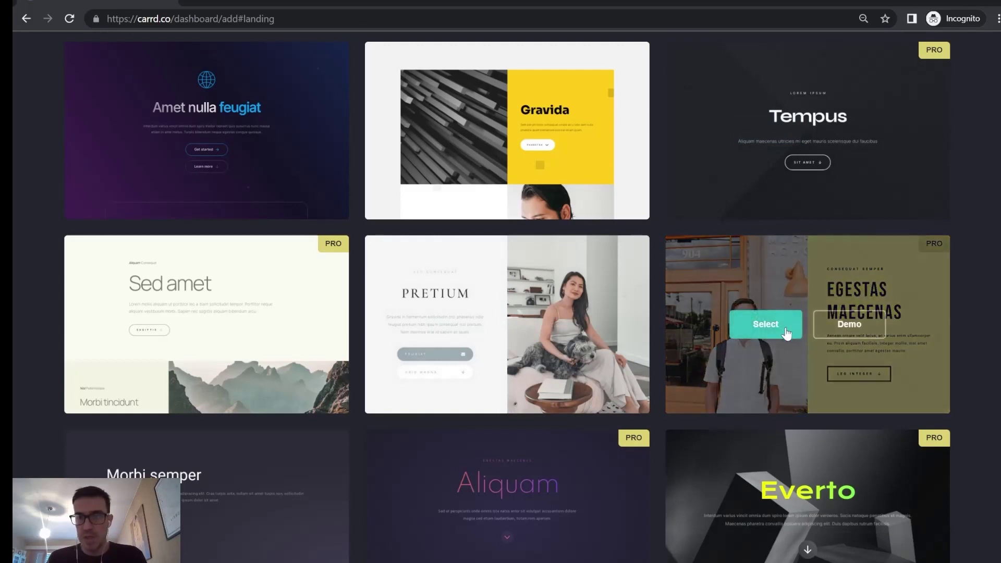
click(786, 329)
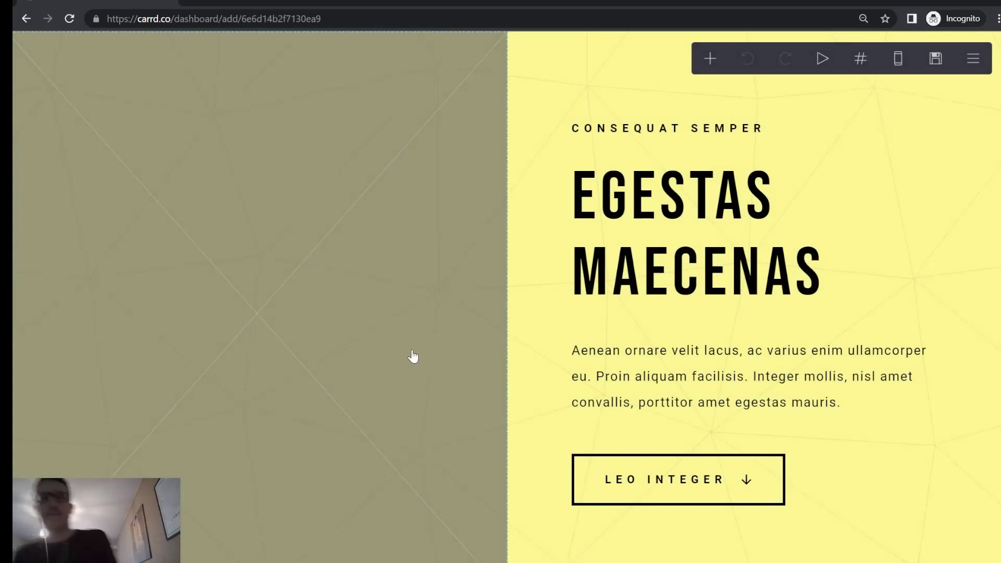
Step: Upload the starry-sky falling-figure photo into the first empty image, cropped to the whole picture
click(310, 323)
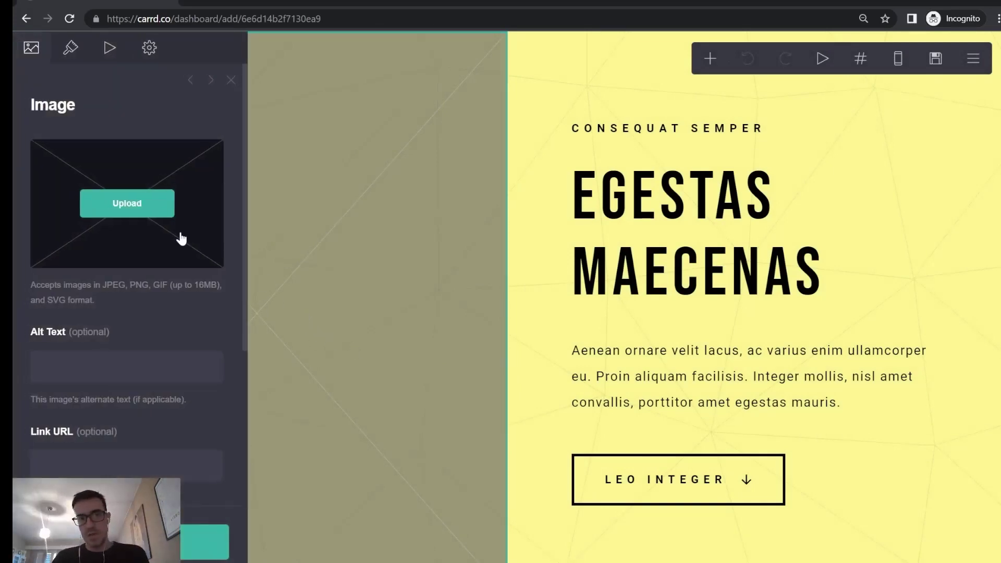
click(151, 216)
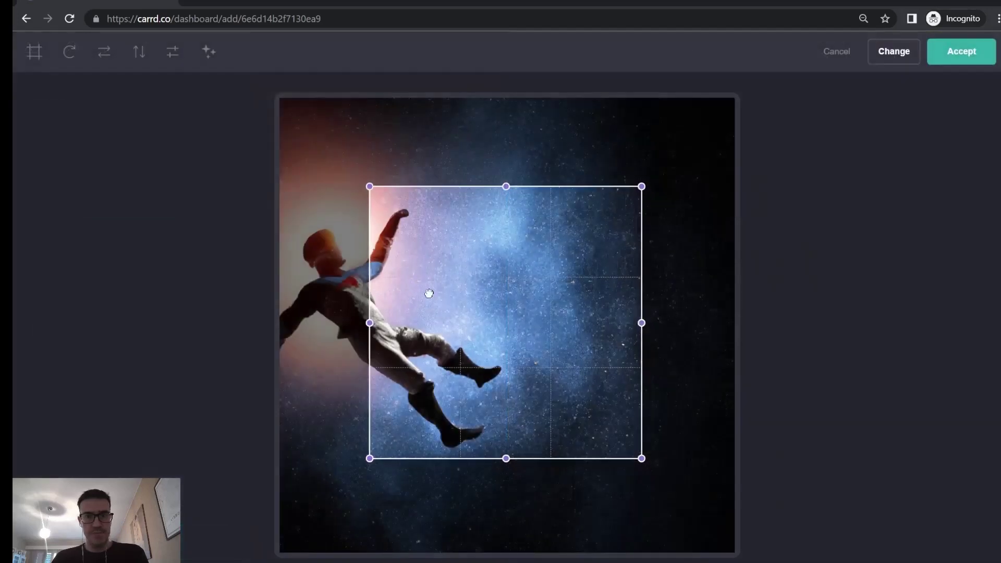
drag(429, 292, 347, 208)
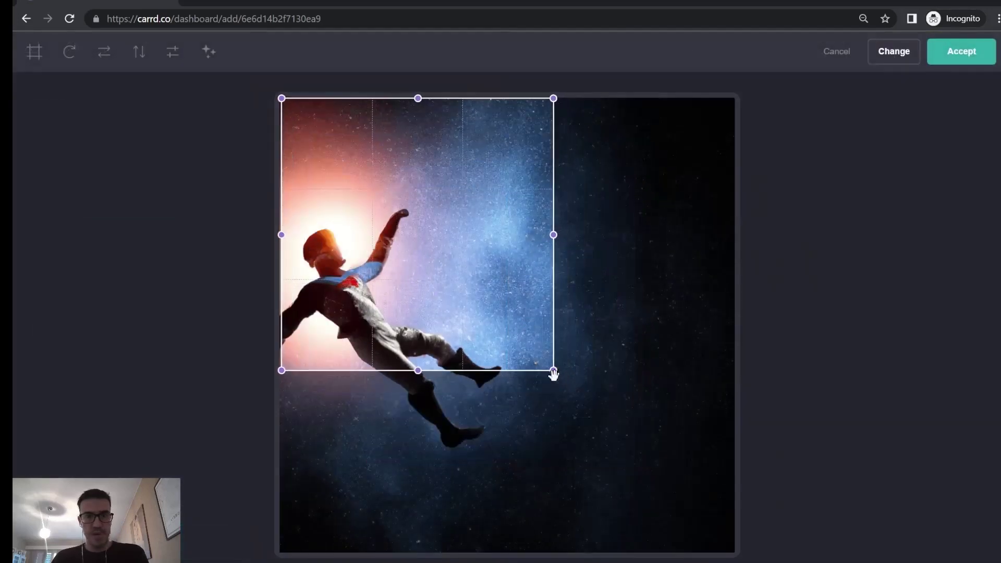
drag(553, 373, 734, 551)
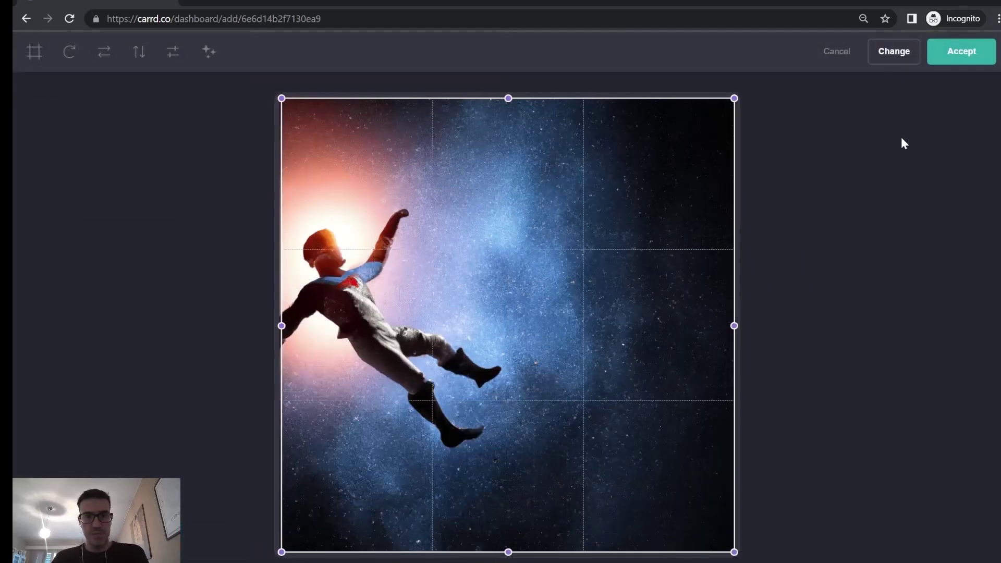
click(961, 56)
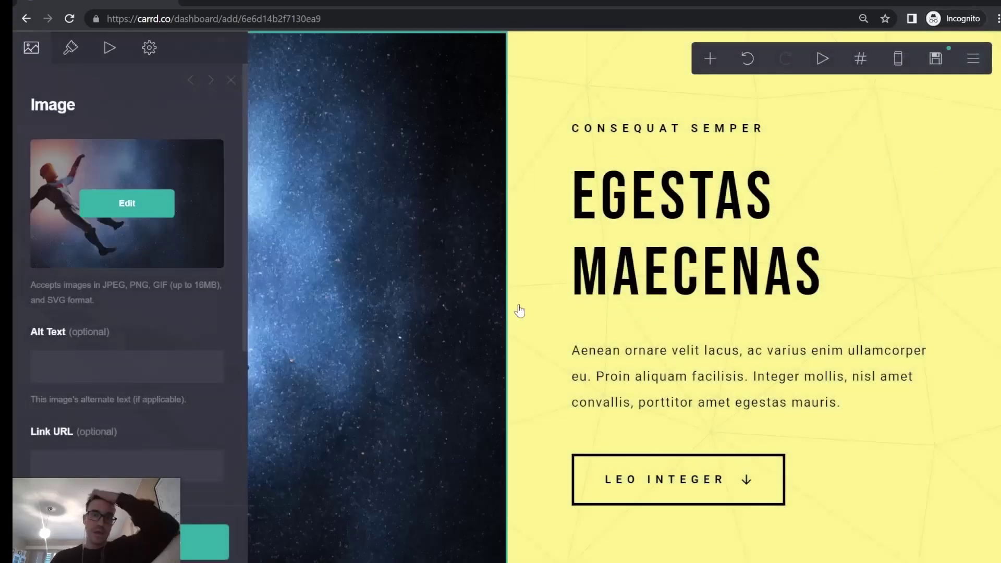
Step: Place the NEWSLETTER graphic in the next empty image slot, cropped to the full image
scroll(547, 320, down, 6)
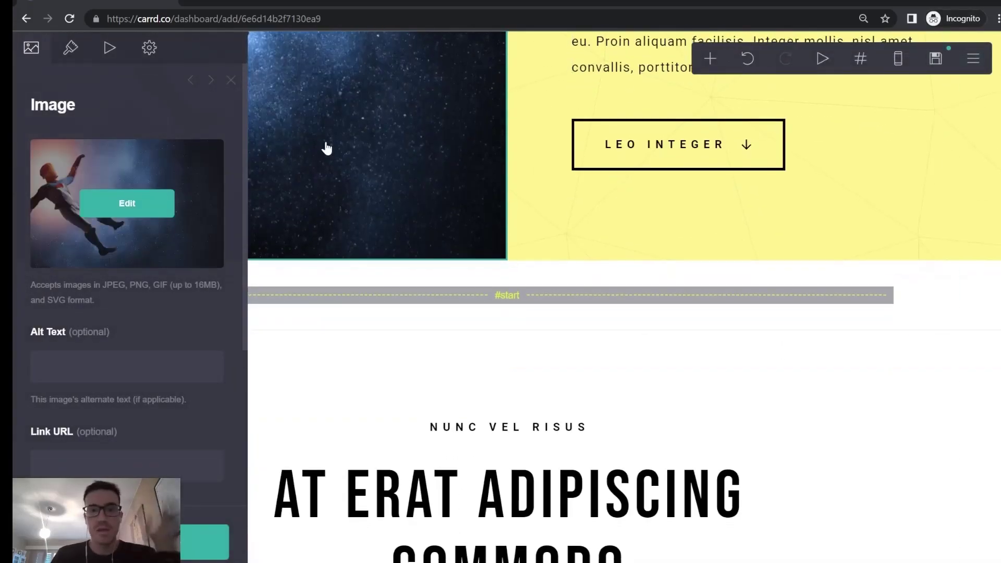
click(231, 80)
scroll(683, 302, down, 6)
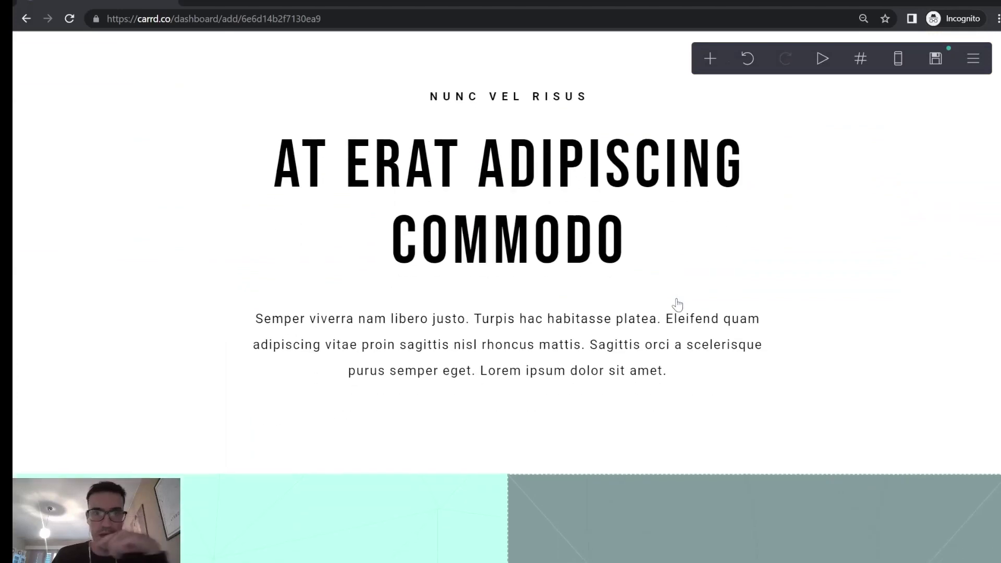
scroll(678, 303, down, 8)
scroll(799, 345, down, 5)
scroll(736, 240, up, 2)
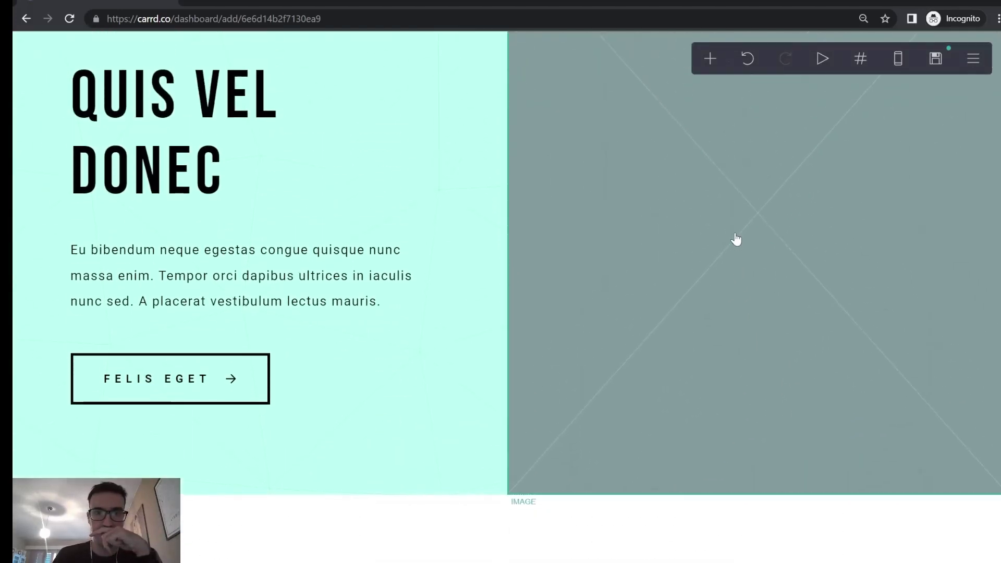
click(736, 240)
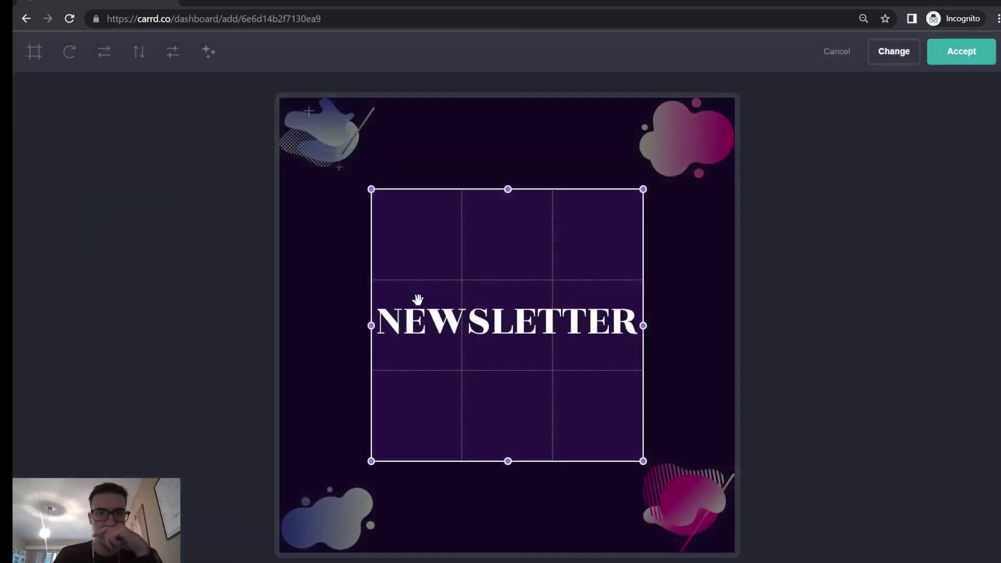
drag(438, 300, 347, 209)
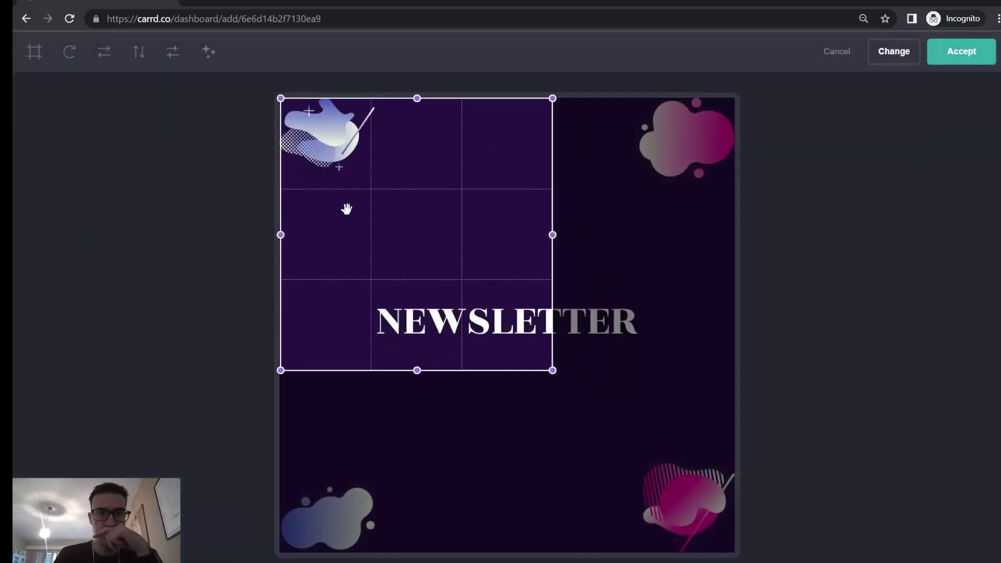
drag(557, 374, 755, 558)
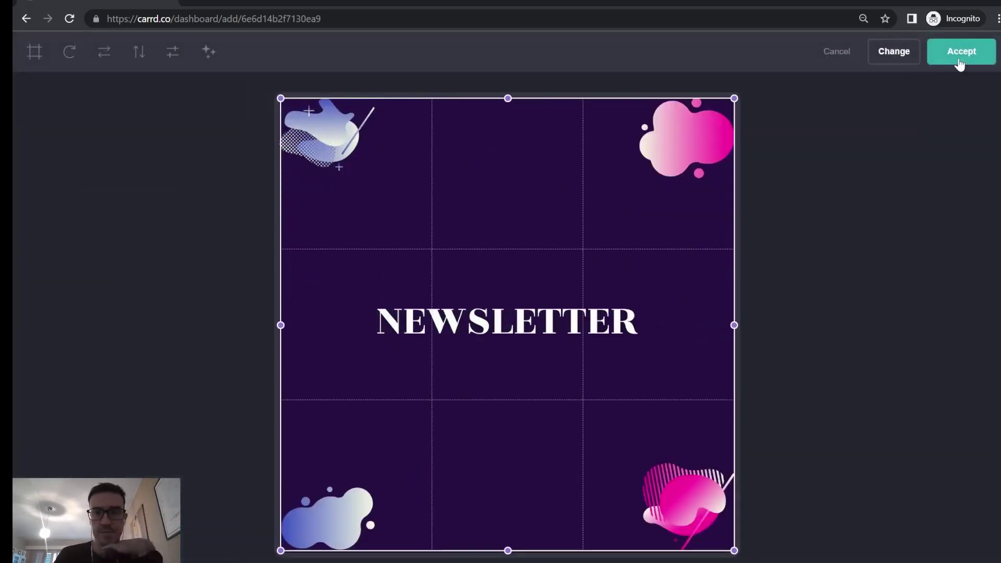
click(961, 57)
Step: Upload the NEWSLETTER image into the VEL RISUS COMMODO section's empty image, uncropped
scroll(779, 279, down, 12)
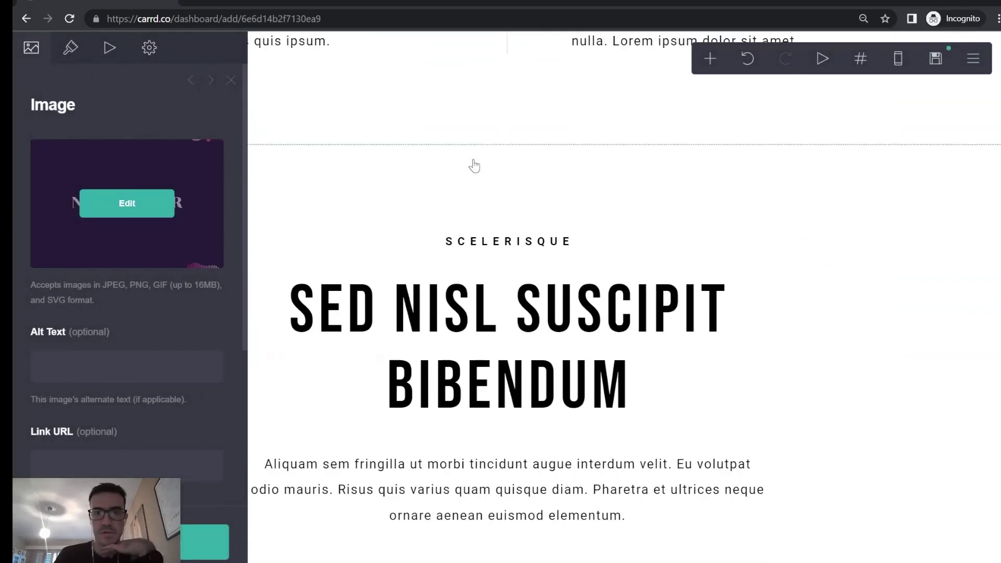
scroll(503, 224, down, 8)
click(408, 266)
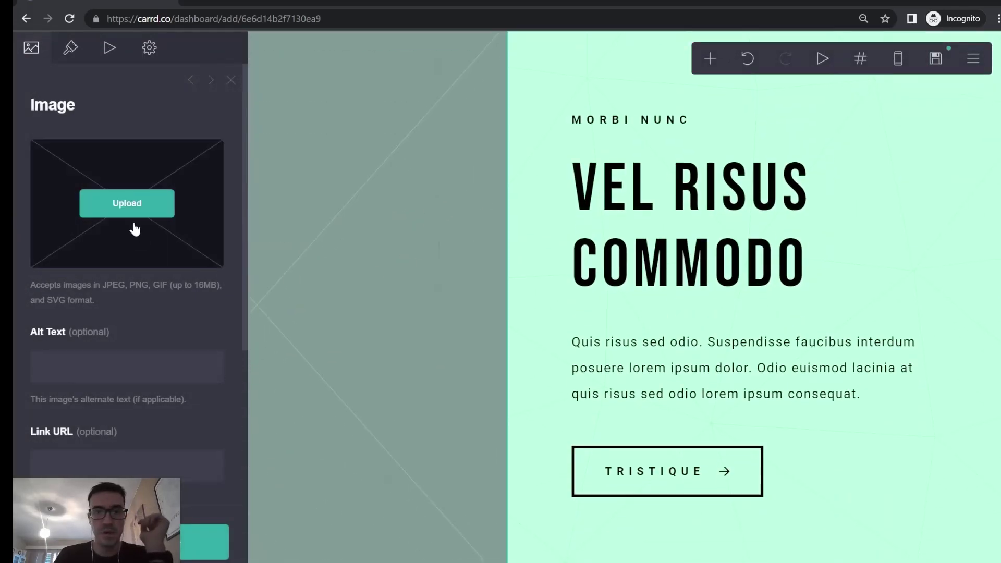
click(140, 200)
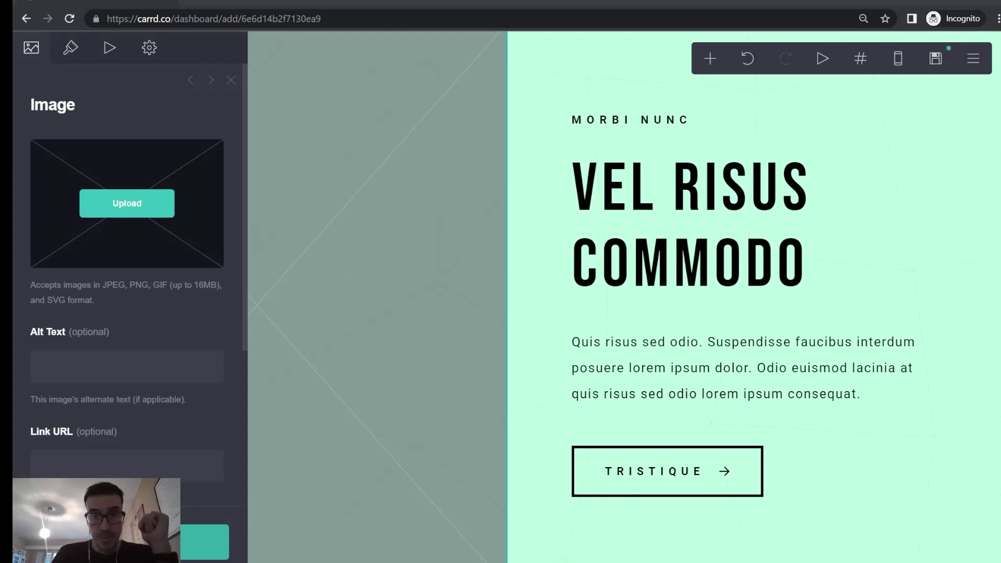
key(Return)
drag(443, 257, 355, 168)
drag(553, 370, 740, 554)
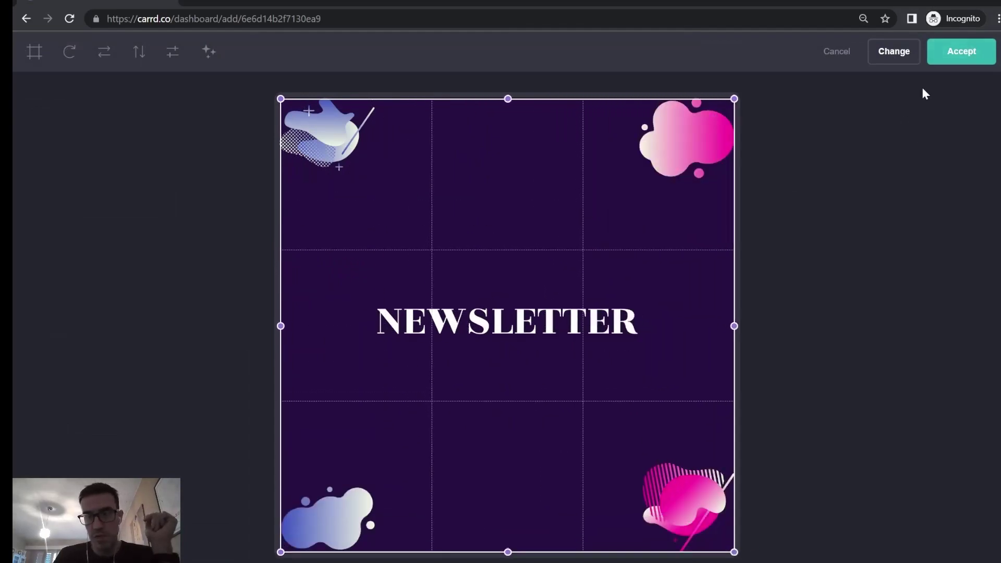
click(952, 62)
Step: Redo the NEWSLETTER image's crop so it covers the whole picture
scroll(549, 344, down, 15)
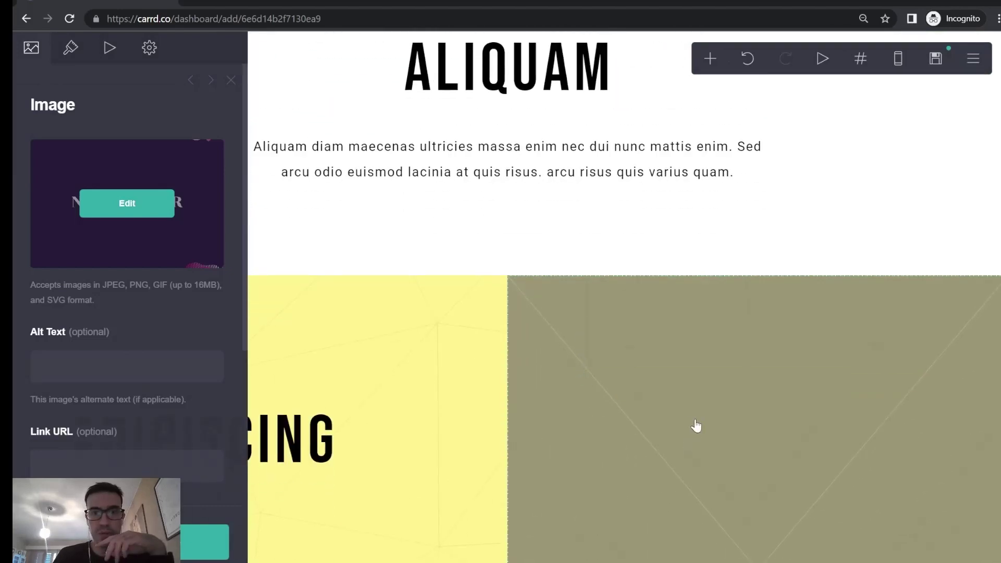
click(150, 207)
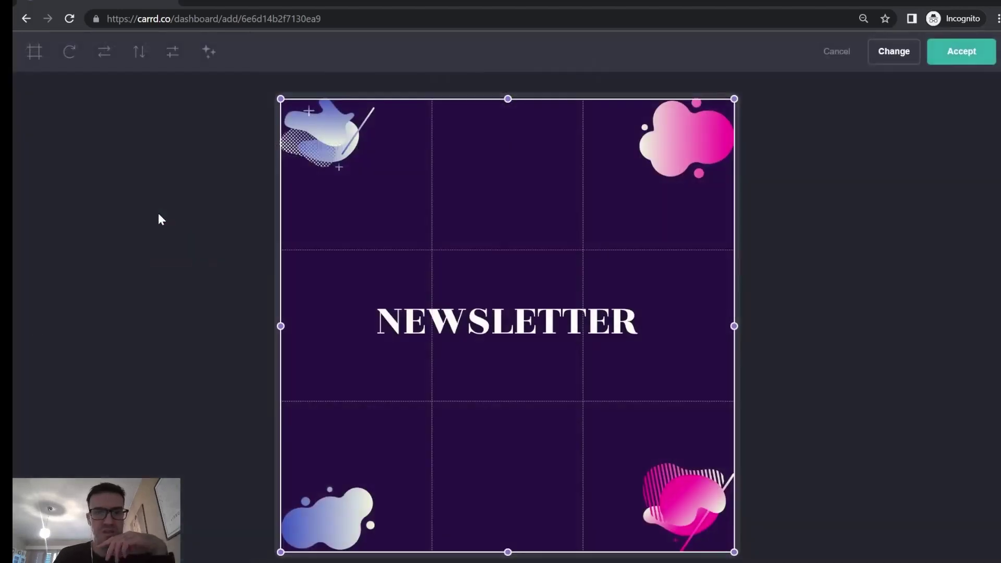
click(949, 56)
scroll(854, 268, down, 4)
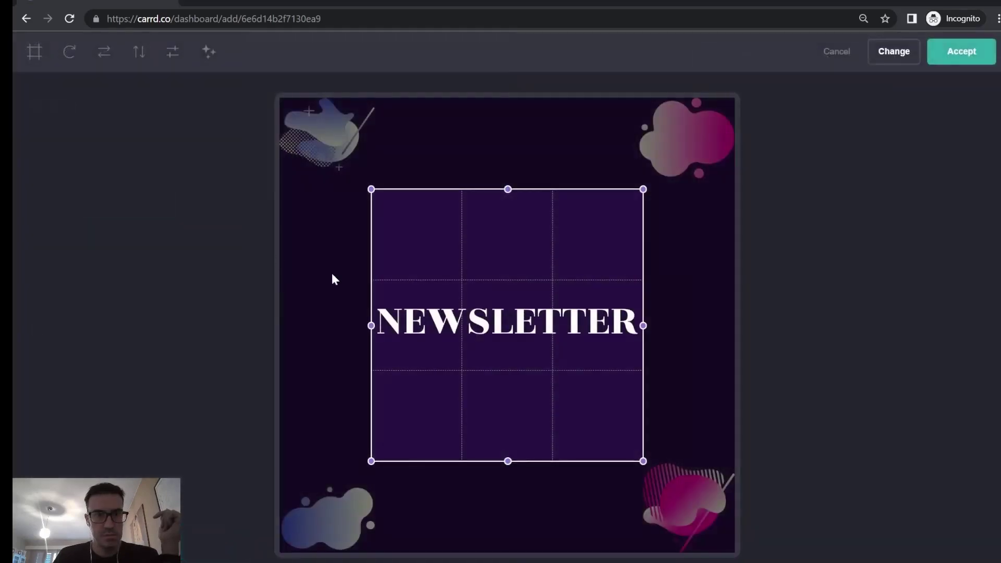
drag(464, 266, 375, 180)
drag(552, 373, 733, 547)
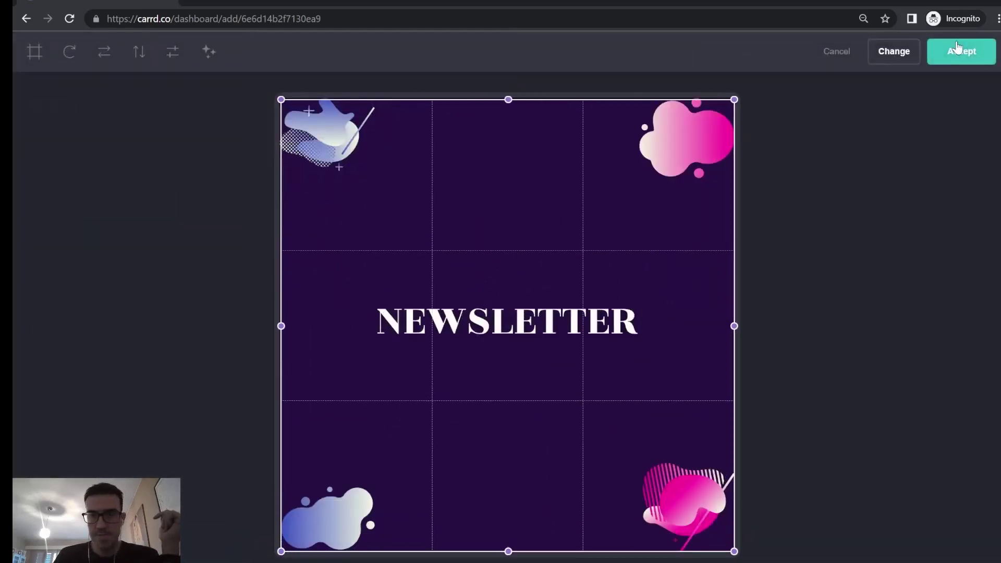
click(961, 51)
Step: Put the NEWSLETTER image into the remaining empty slot with a full-image crop
scroll(700, 298, up, 10)
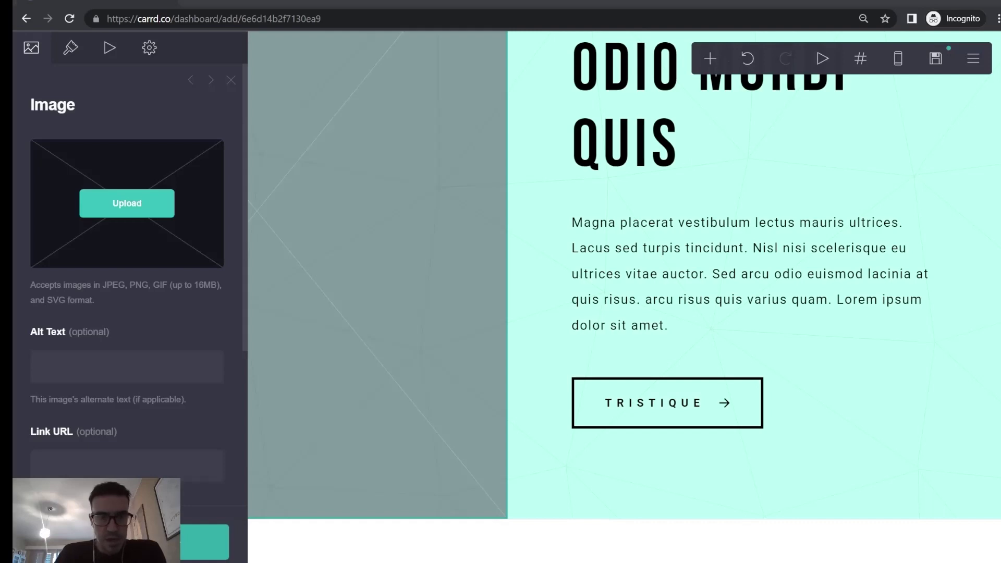
click(219, 223)
drag(483, 294, 411, 214)
drag(559, 370, 742, 557)
click(960, 51)
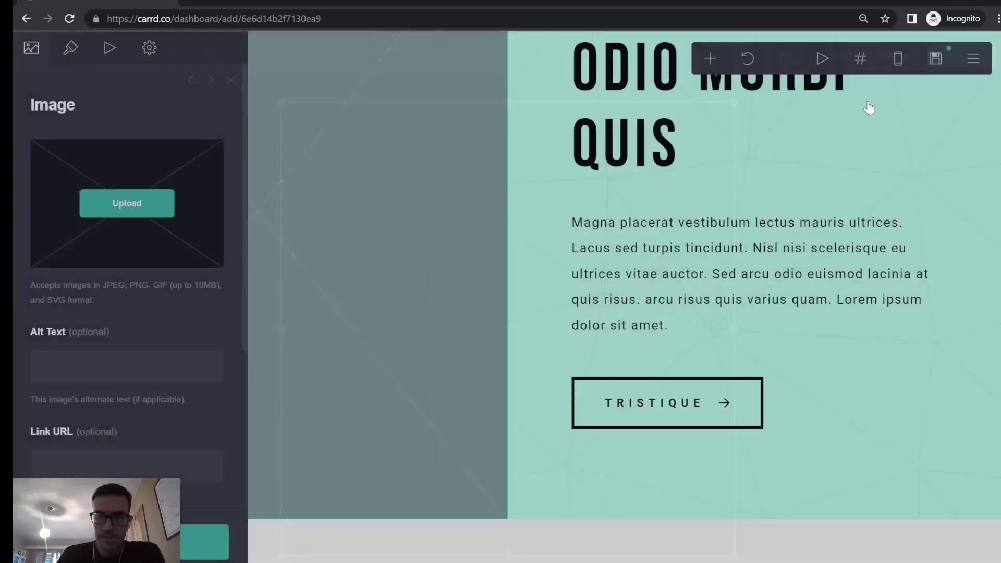
Step: Fill the image slot beside the YOU section with the full, uncropped NEWS graphic
scroll(593, 246, down, 10)
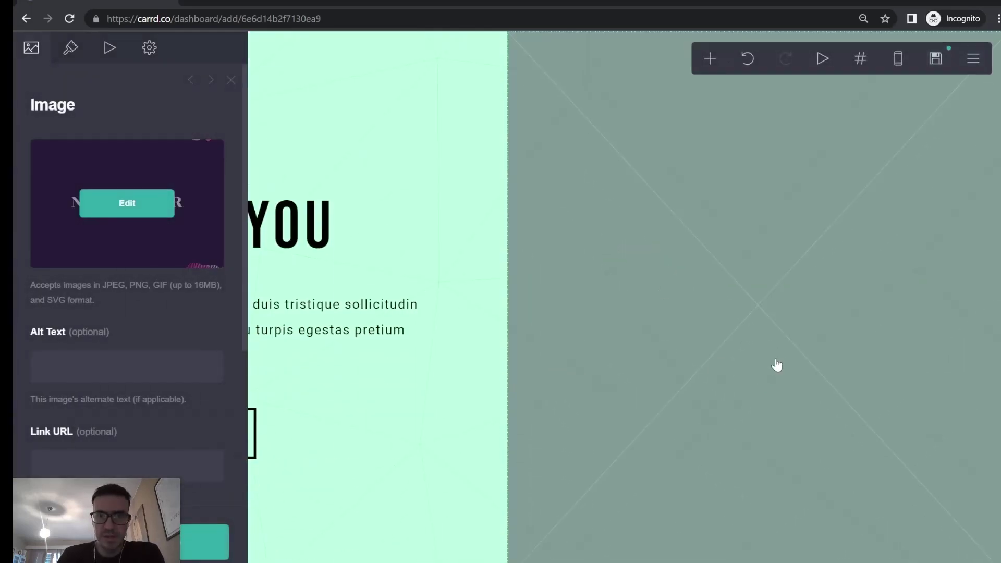
click(724, 299)
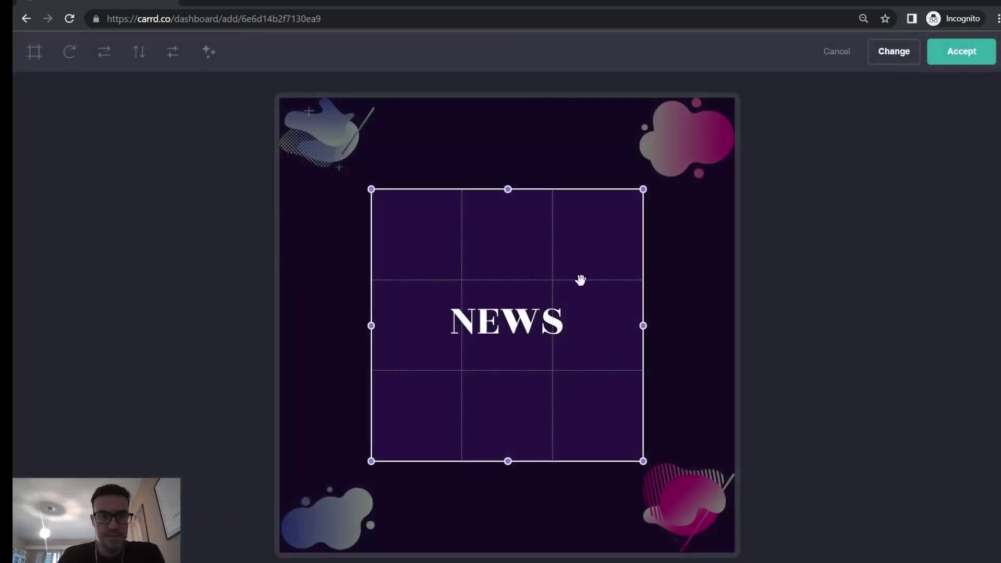
drag(579, 278, 466, 188)
drag(552, 370, 734, 551)
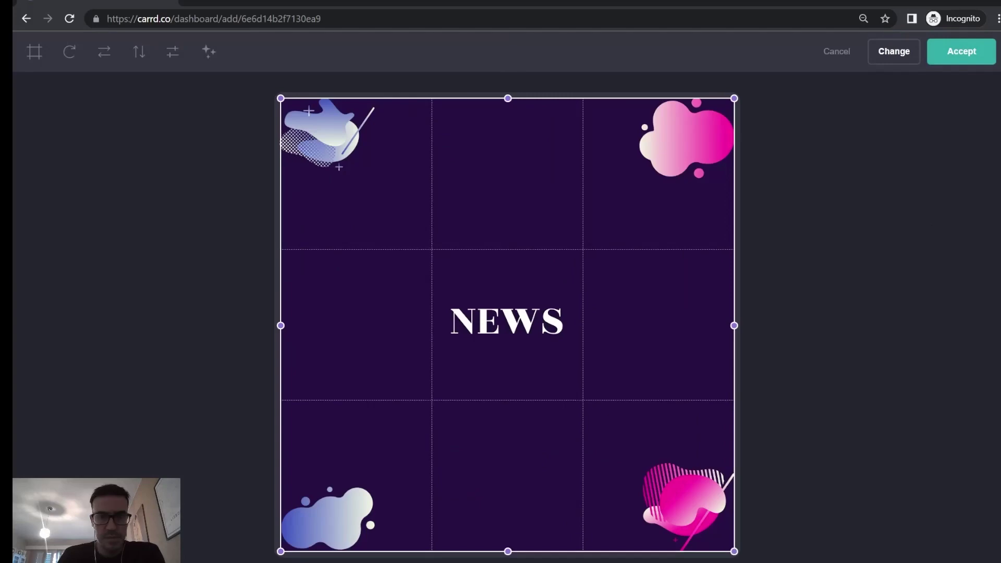
click(958, 52)
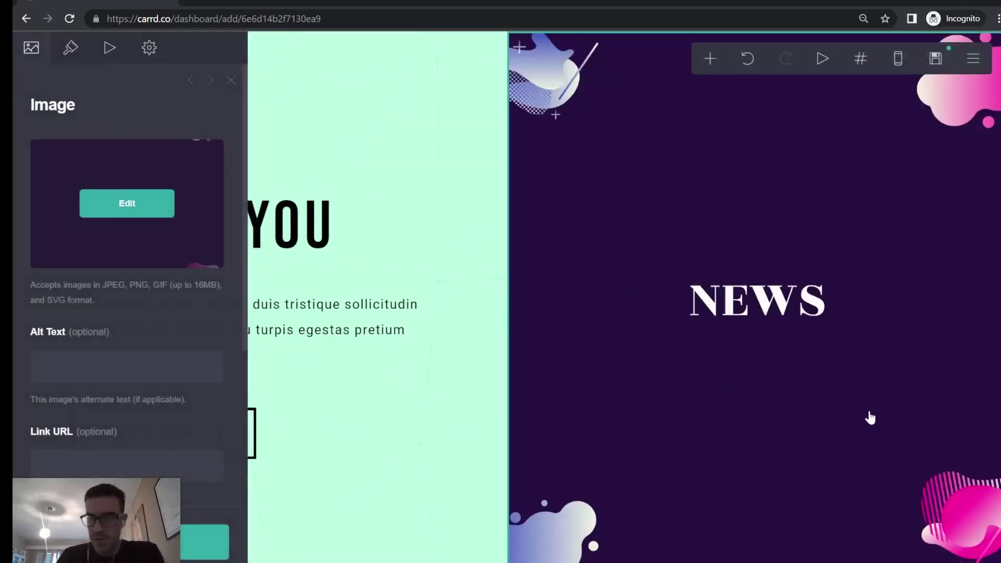
scroll(869, 417, up, 5)
scroll(787, 358, down, 5)
key(Escape)
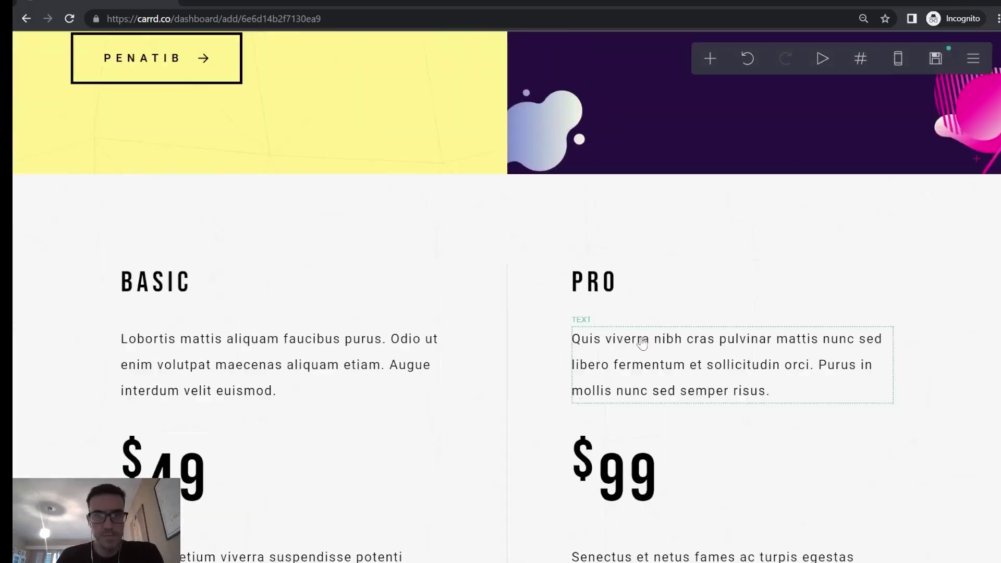
scroll(624, 381, up, 15)
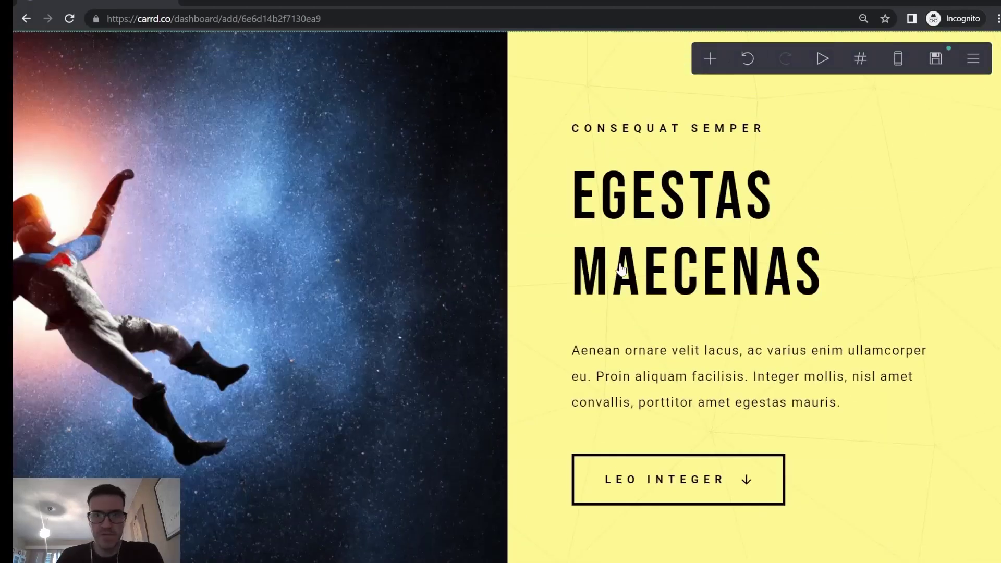
Step: Set the site title to 'Mobile- Desktop' in the publish settings
click(935, 59)
click(125, 168)
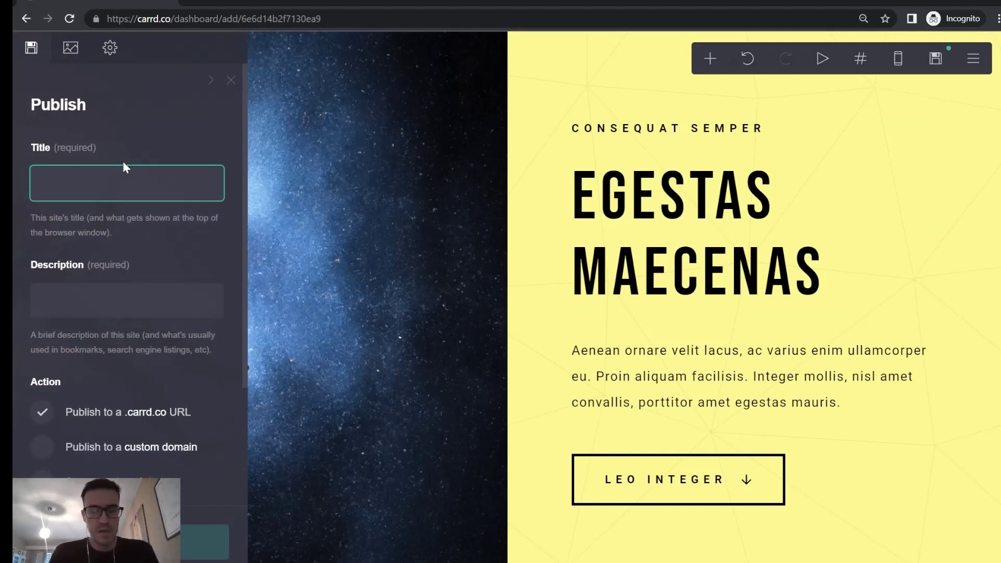
text(Mod)
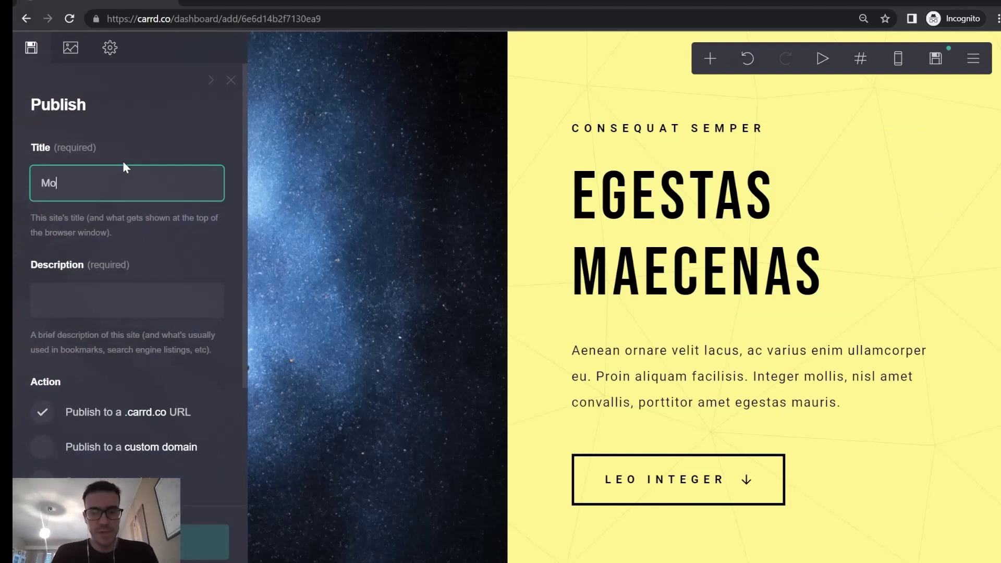
key(BackSpace)
text(bile- Deslkt)
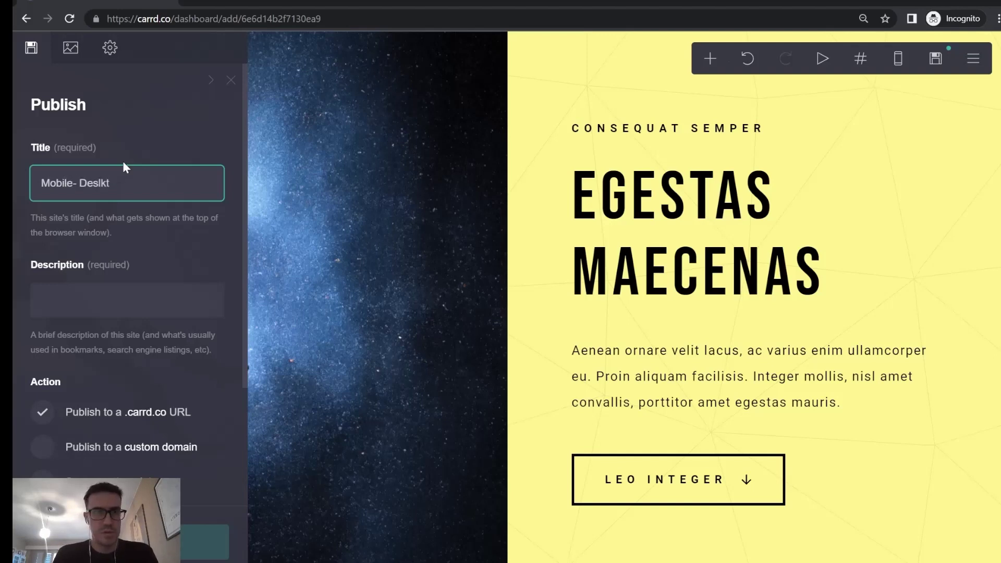
key(BackSpace)
key(BackSpace)
key(BackSpace)
text(ktop)
Step: Add the description 'Mobile desktop', set the .carrd.co subdomain to mobiledesktop, and publish
key(Tab)
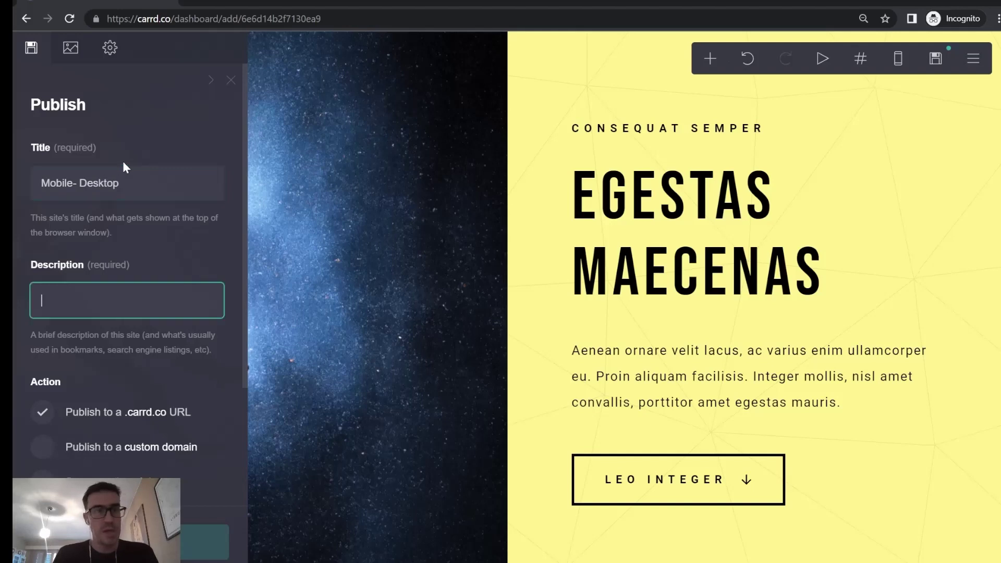
text(Mobile desktop)
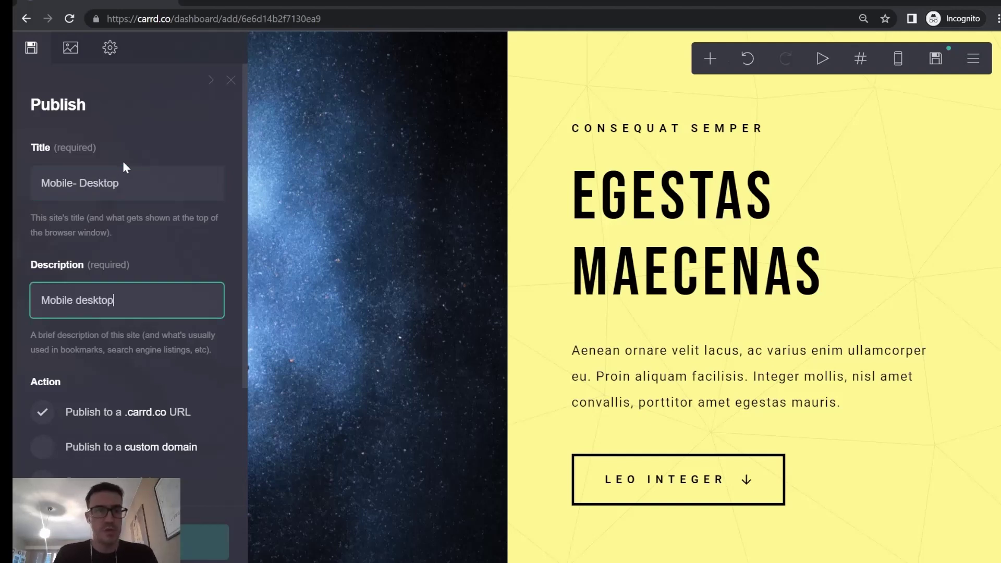
scroll(130, 209, down, 3)
click(81, 401)
text(mobile.de)
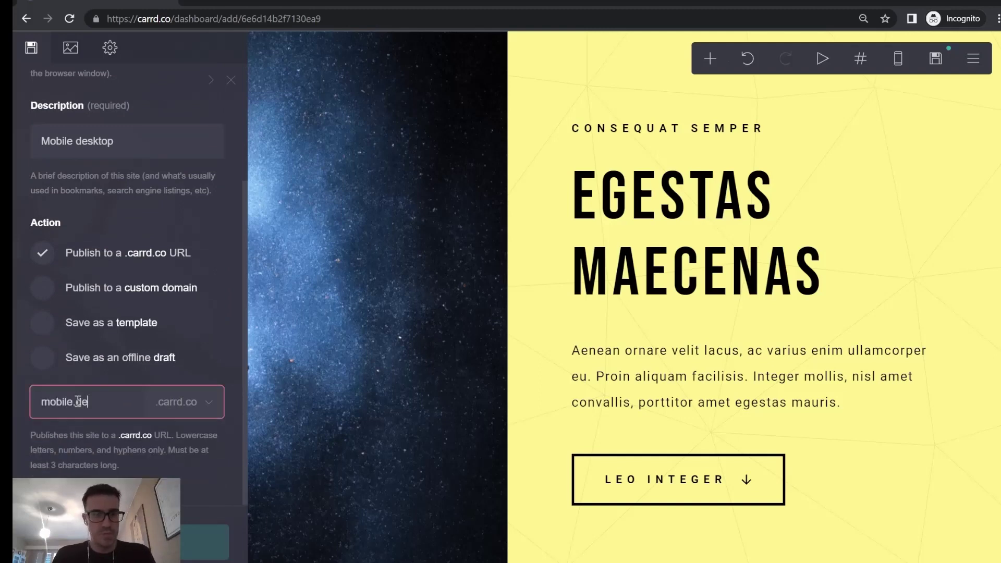
text(sktop)
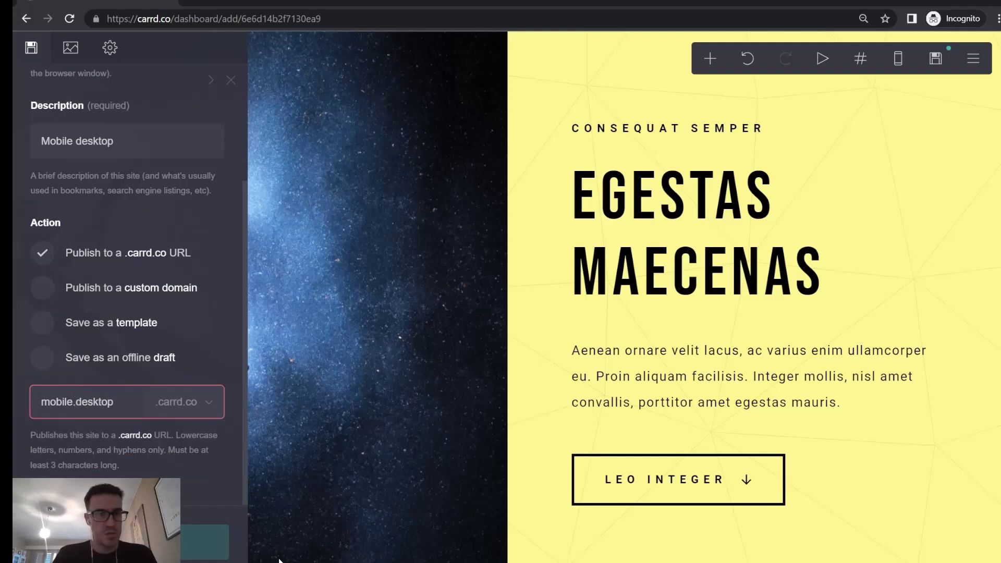
key(ctrl+a)
key(BackSpace)
text(mobiledes)
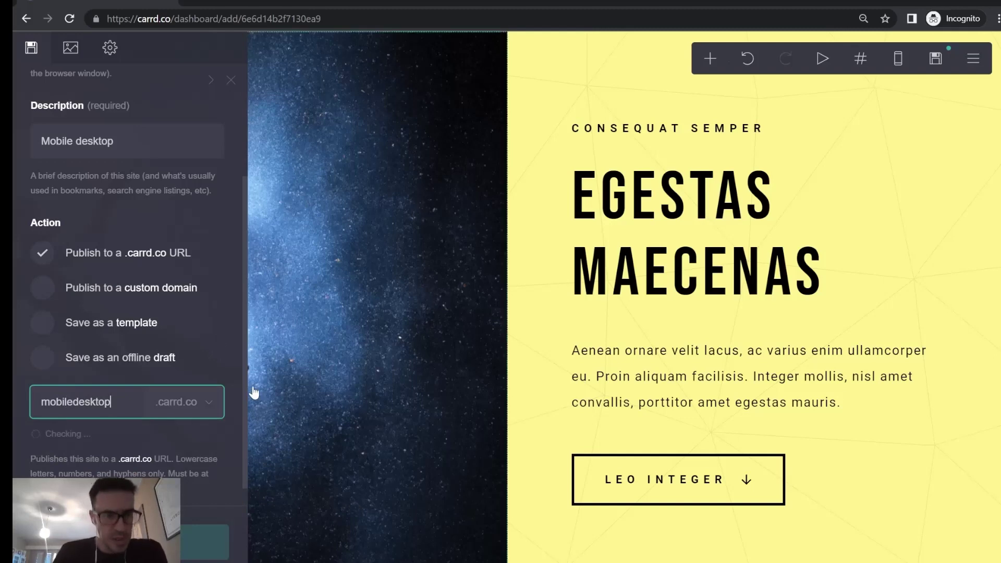
click(205, 542)
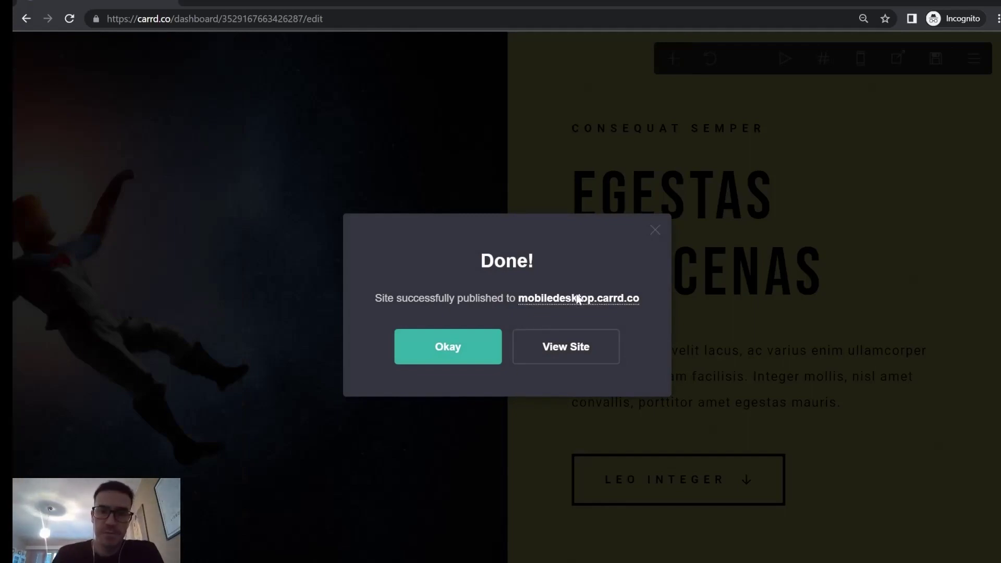
Step: Dismiss the Done! publish confirmation with Okay
click(459, 358)
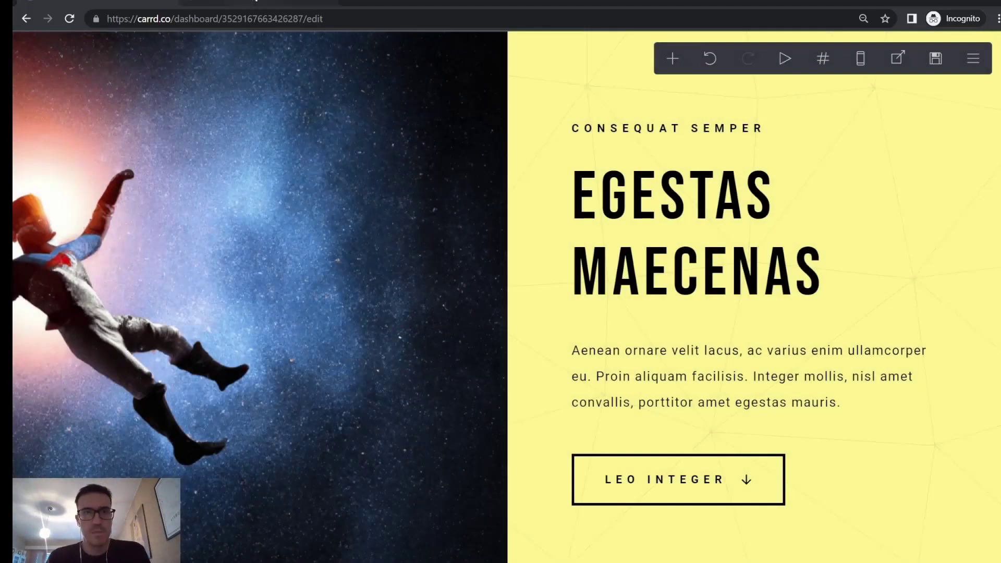
Step: Compare the live mobiledesktop.carrd.co page against the editor and scroll through its sections
key(ctrl+Tab)
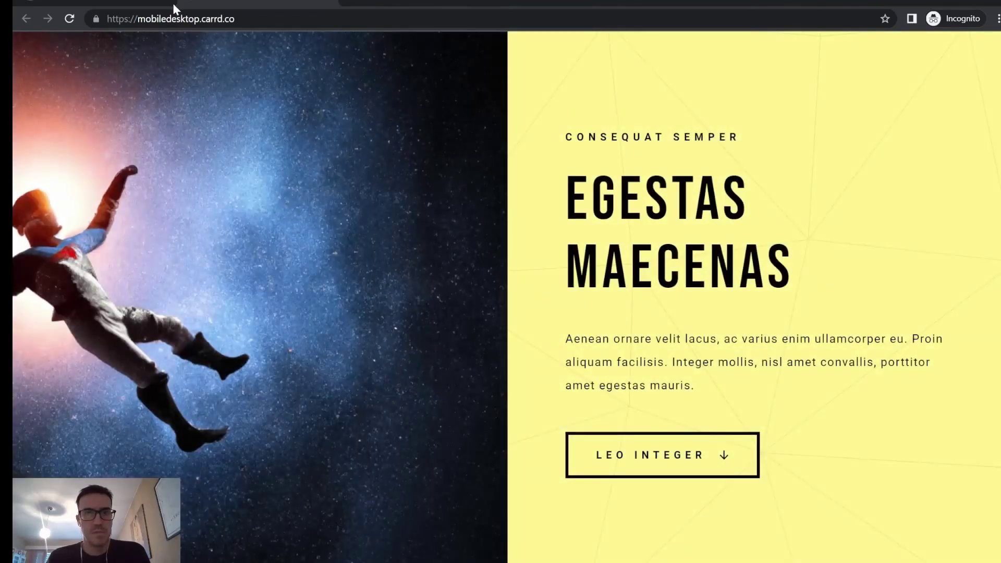
click(146, 1)
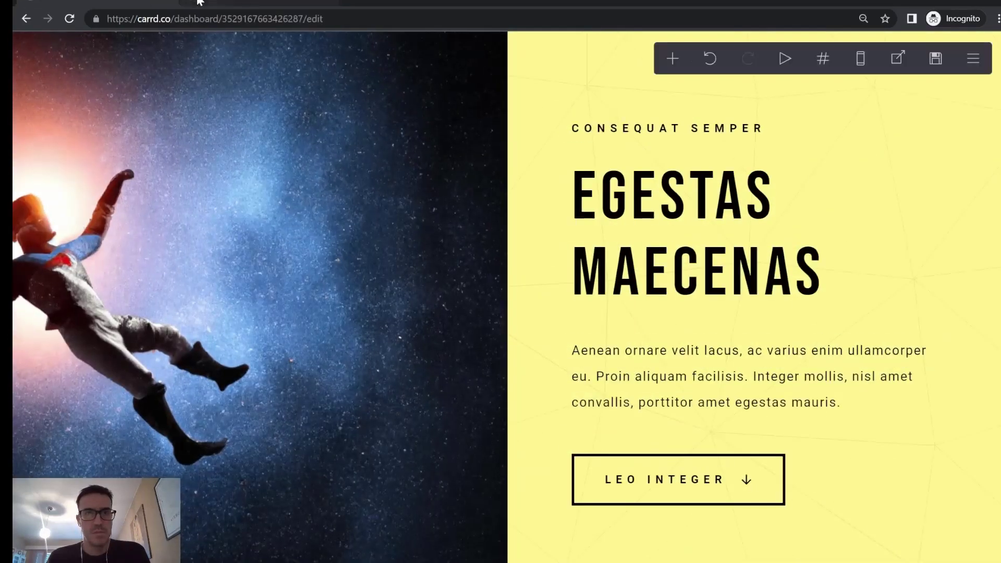
click(230, 1)
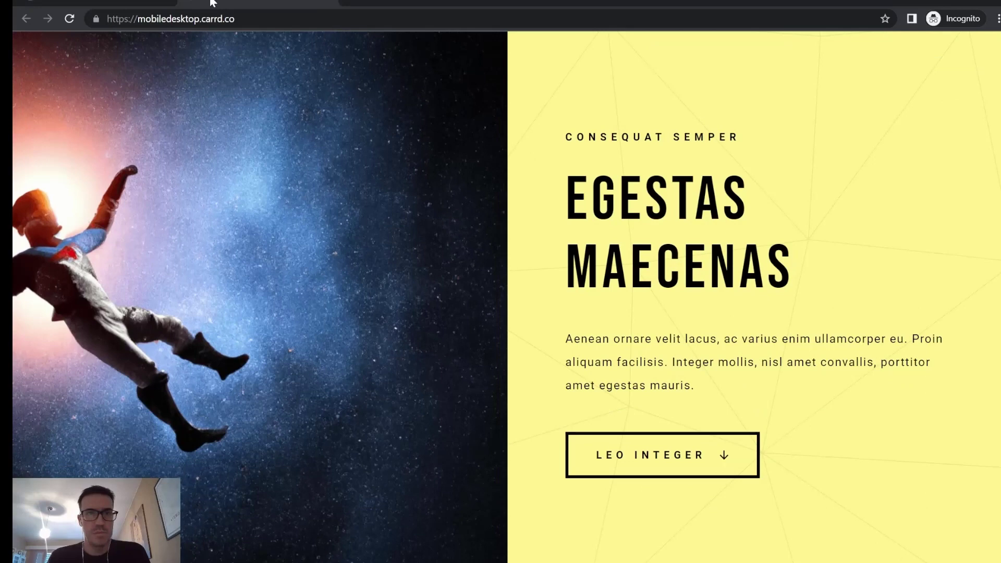
click(134, 2)
click(209, 1)
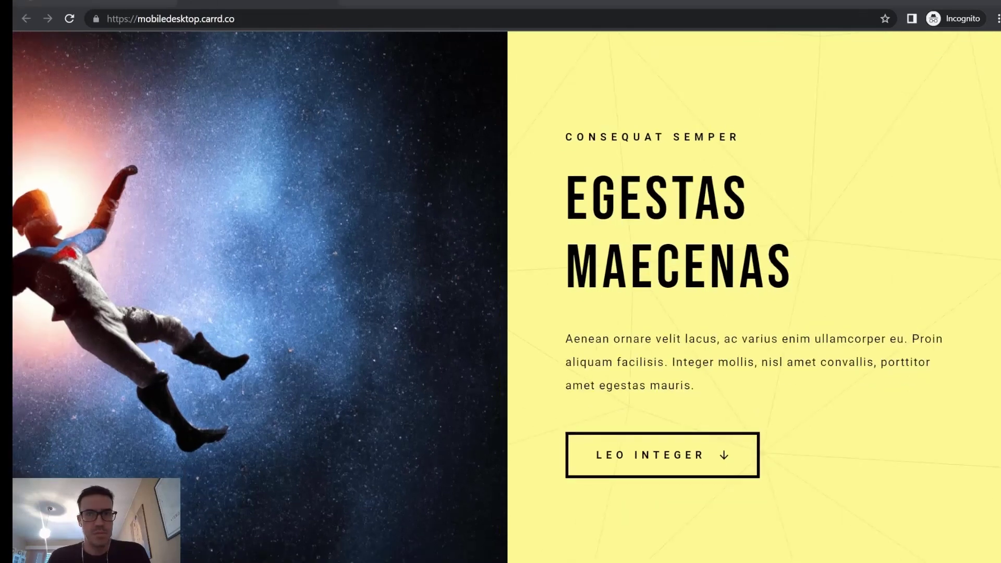
scroll(514, 221, down, 10)
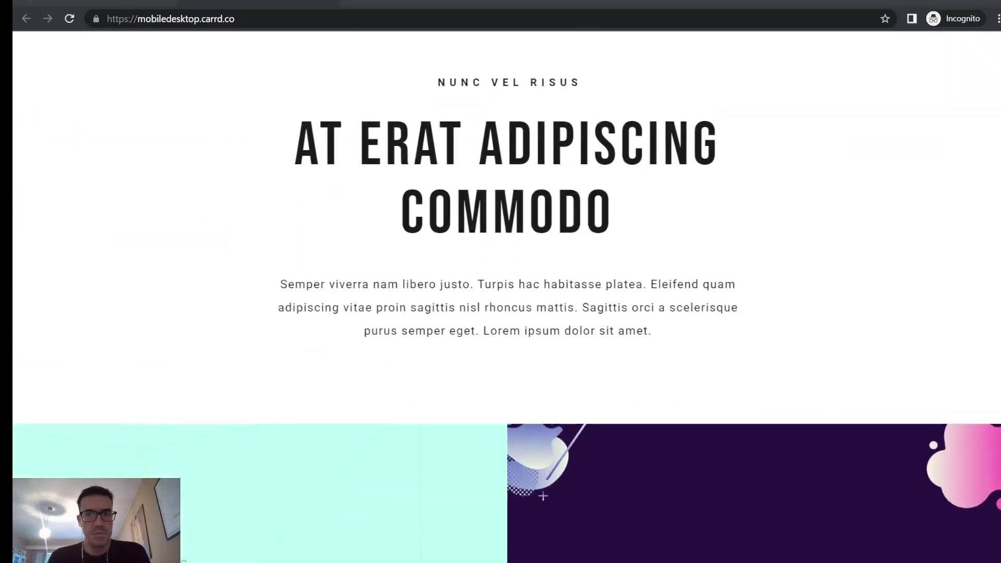
scroll(495, 212, up, 11)
scroll(496, 212, down, 12)
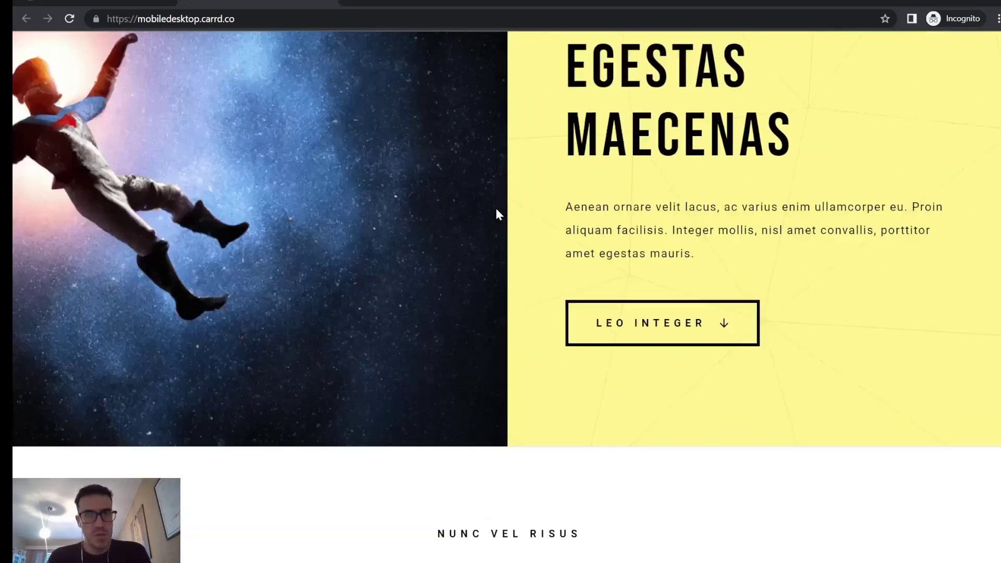
scroll(497, 216, down, 15)
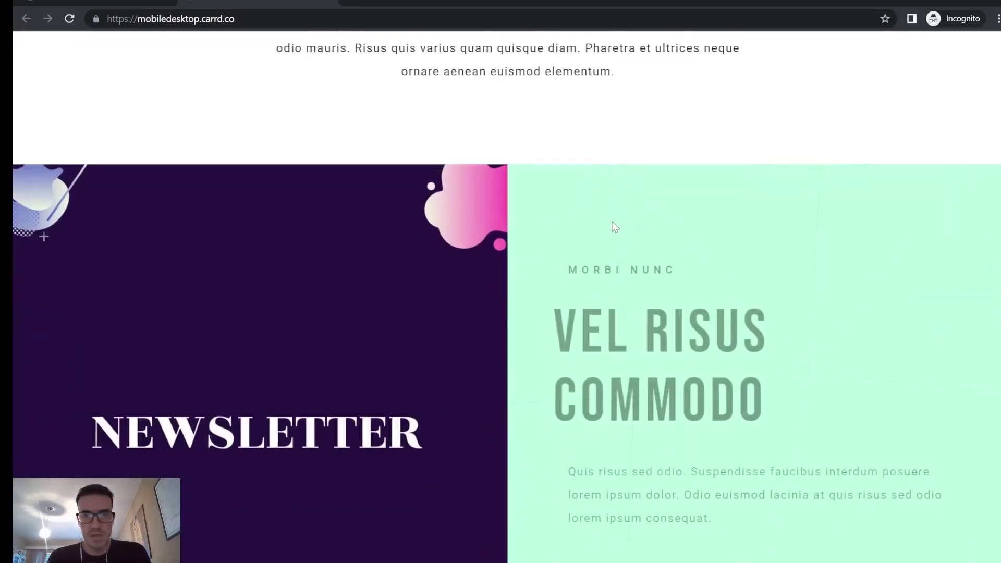
scroll(605, 226, down, 15)
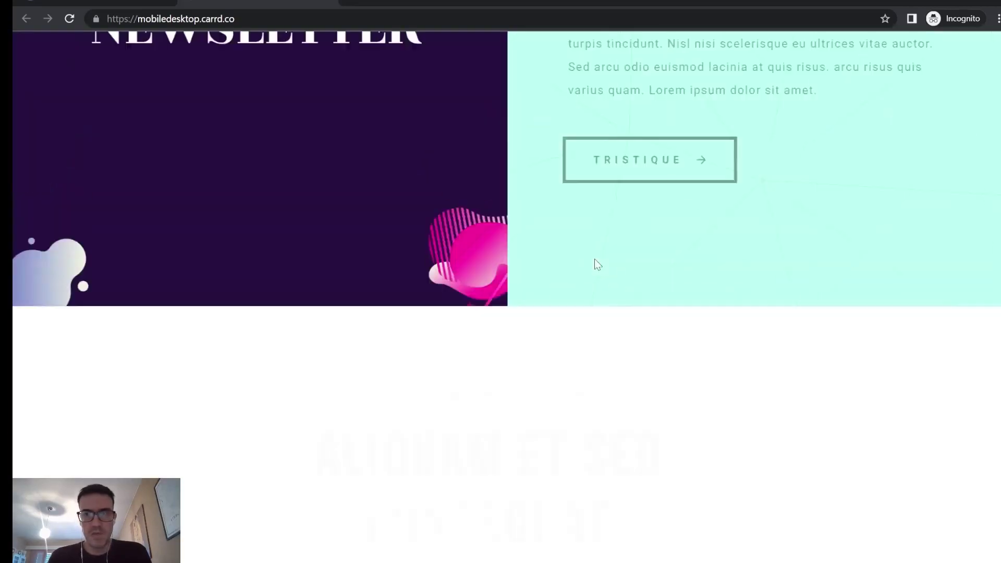
scroll(602, 249, up, 20)
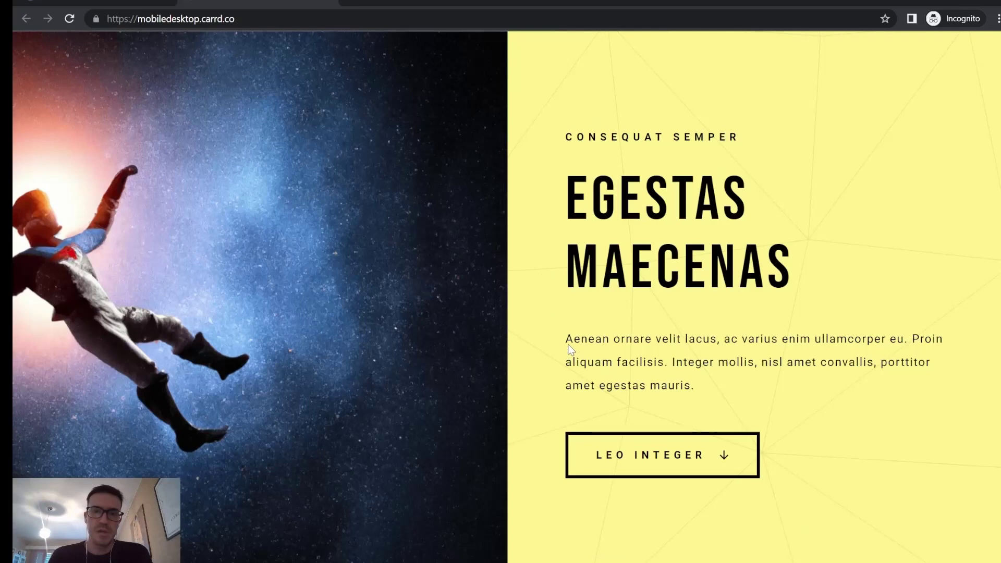
Step: Preview the live site at mobile widths up to 831 px with DevTools docked right
key(ctrl+shift+i)
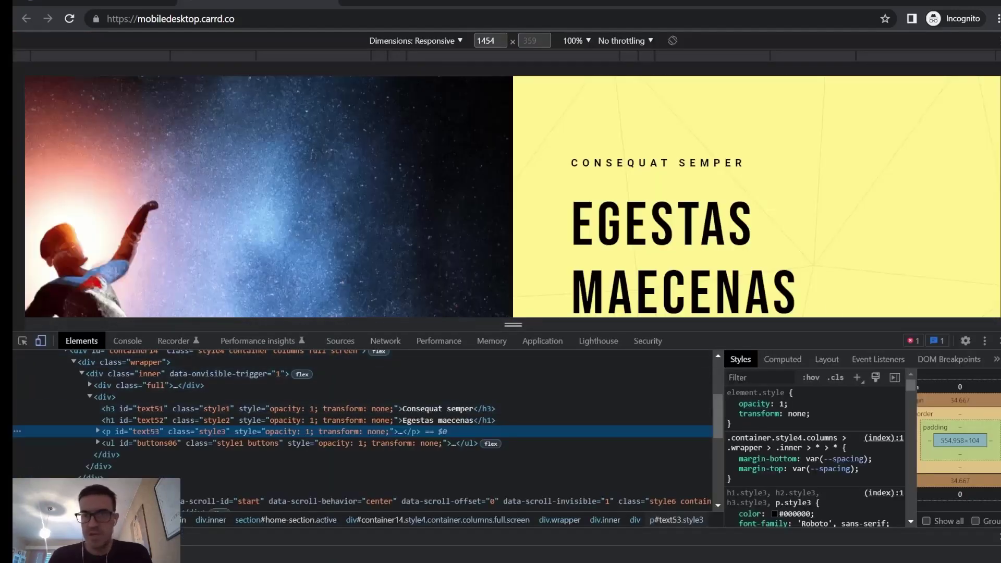
drag(997, 197, 724, 201)
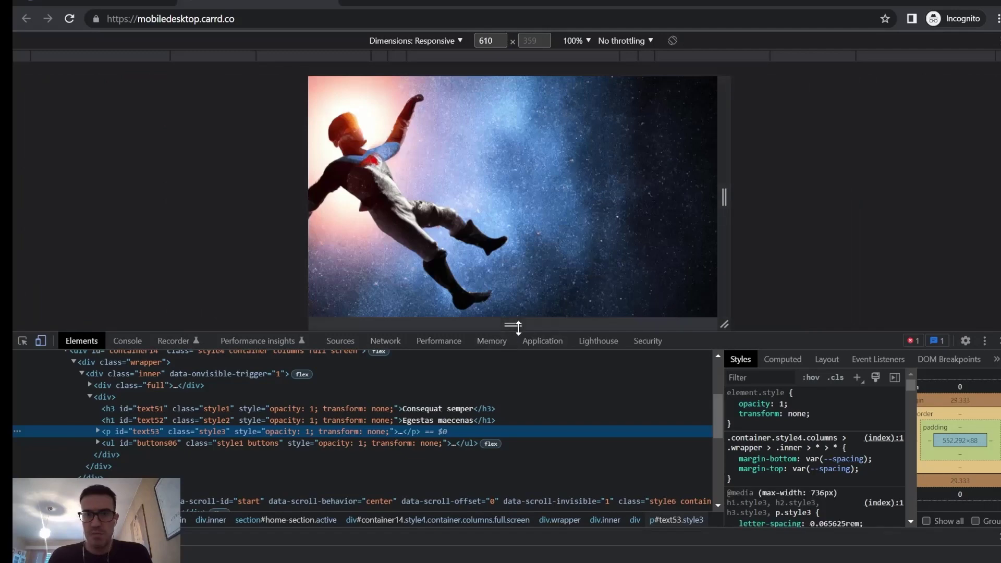
click(984, 342)
click(995, 362)
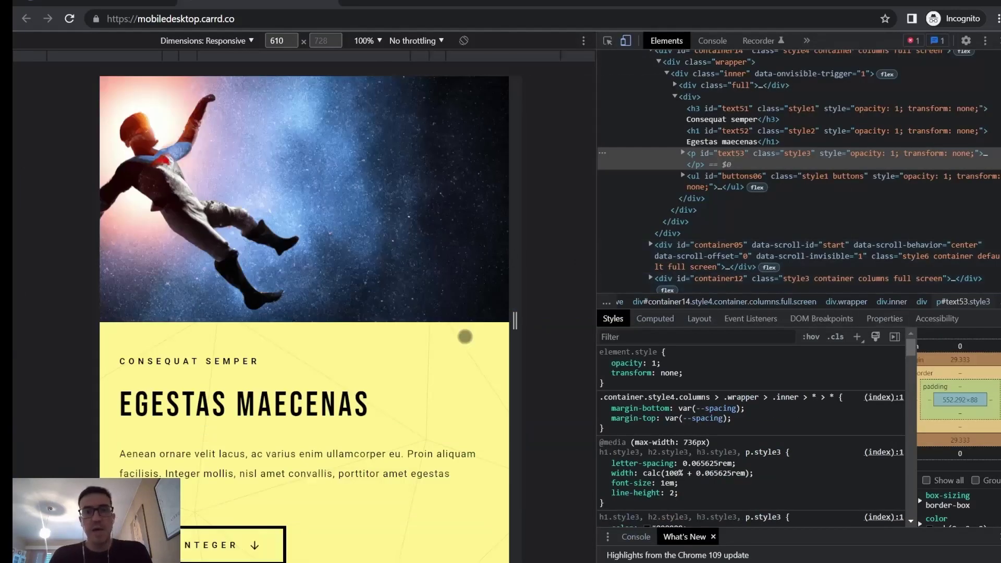
drag(519, 336, 461, 333)
scroll(388, 334, down, 15)
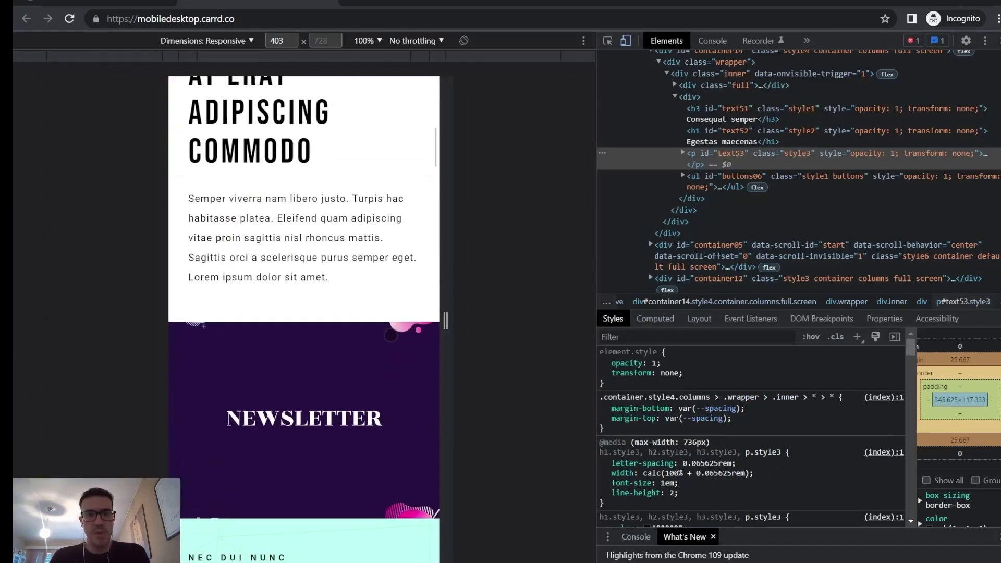
scroll(393, 338, down, 10)
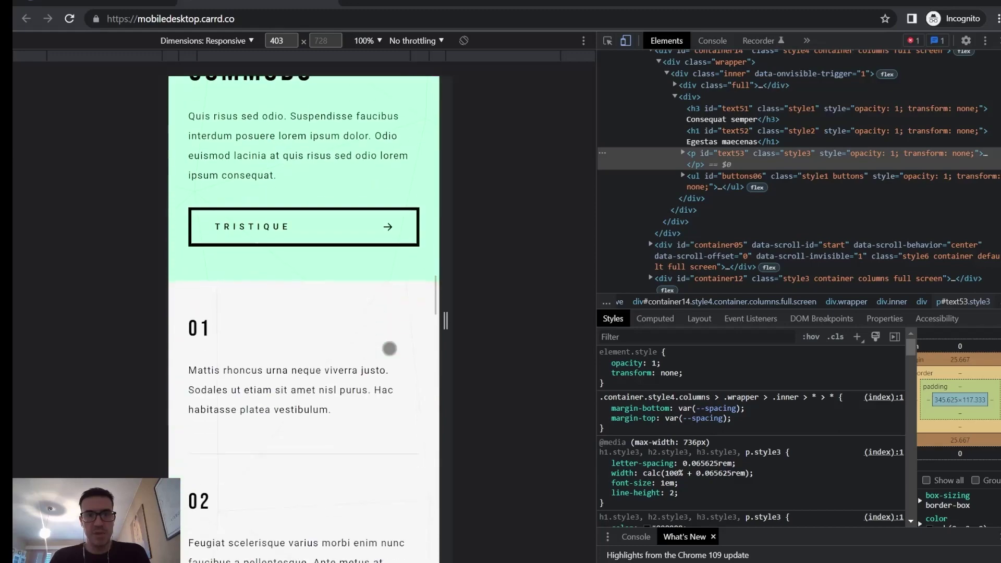
scroll(384, 355, up, 12)
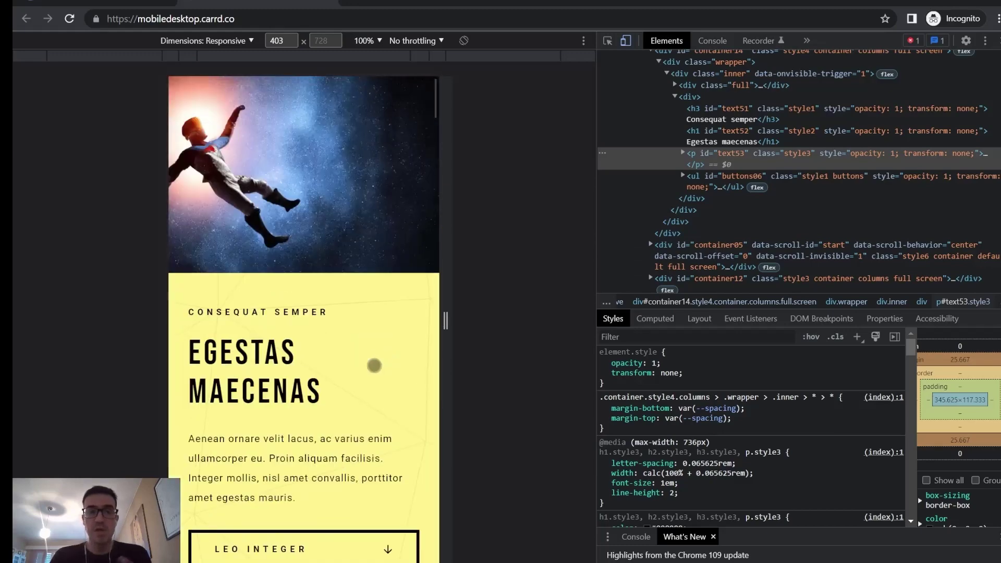
drag(446, 318, 589, 319)
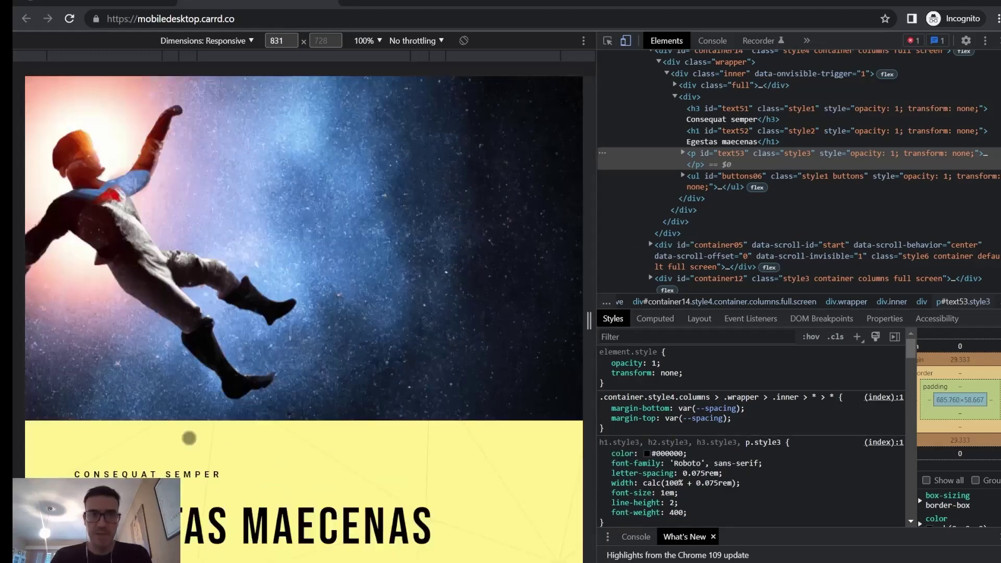
key(ctrl+shift+Tab)
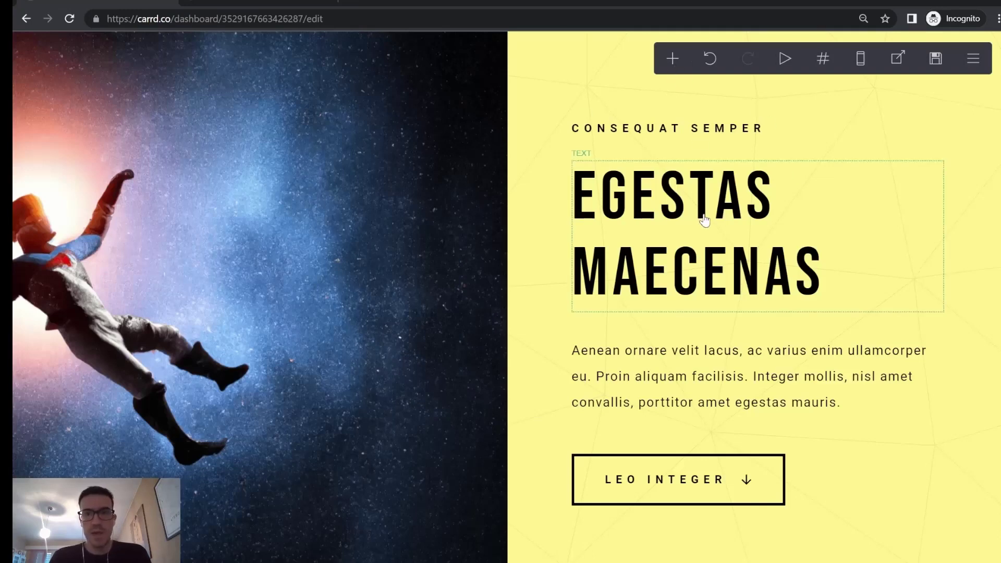
Step: Change the Egestas Maecenas hero heading text to 'This is Desktop'
click(750, 239)
click(817, 280)
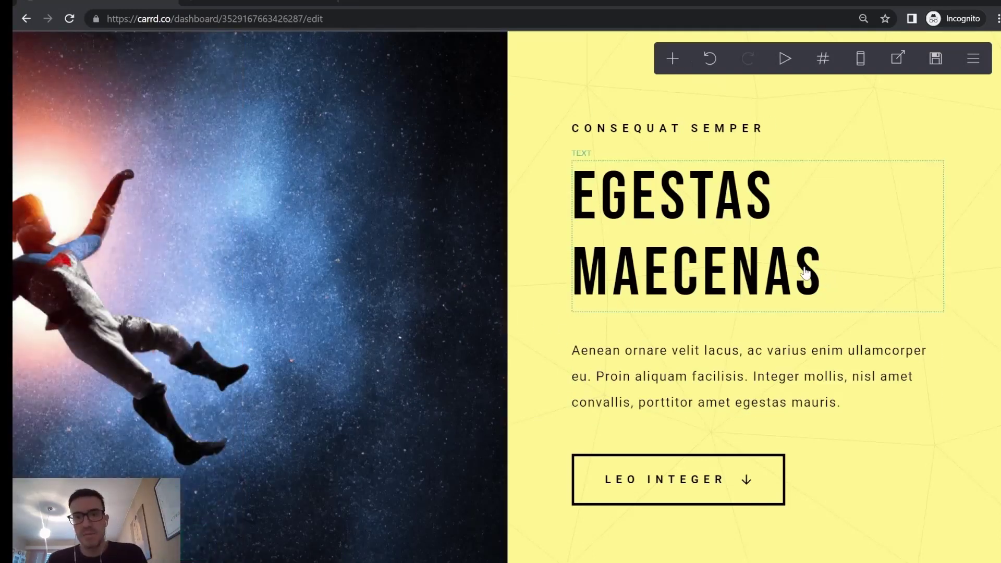
click(806, 272)
drag(155, 165, 11, 161)
text(Th)
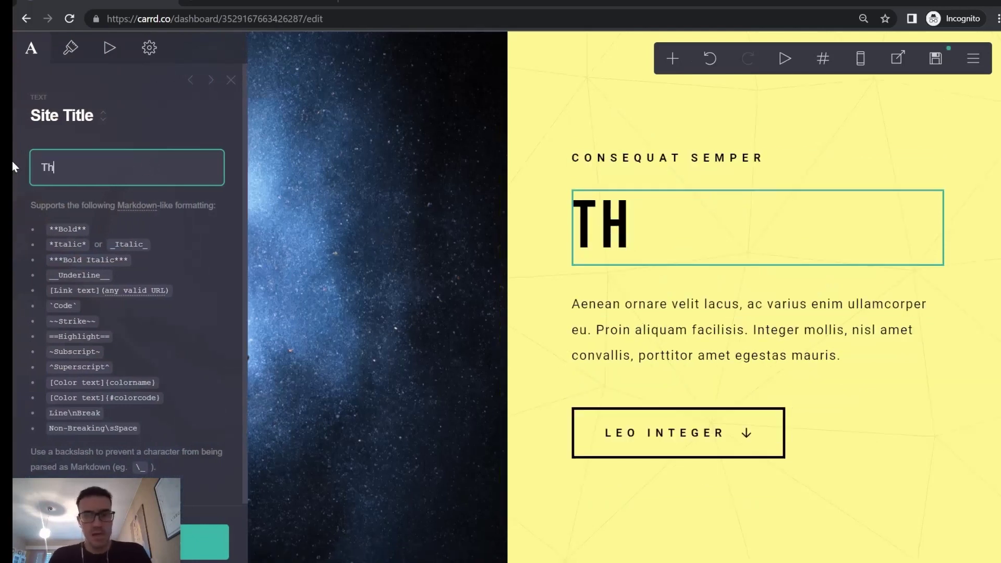
text(is is Desktop)
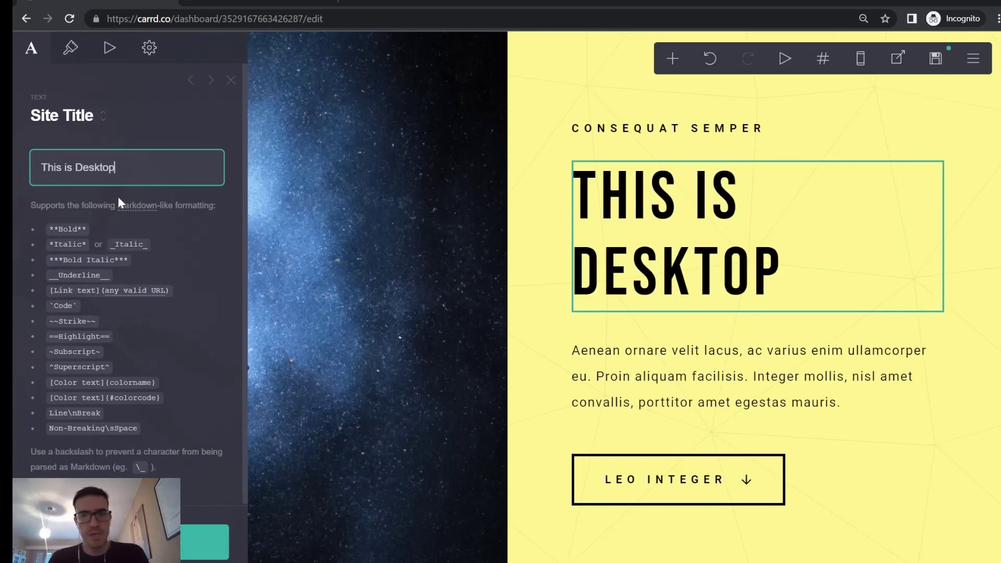
click(184, 554)
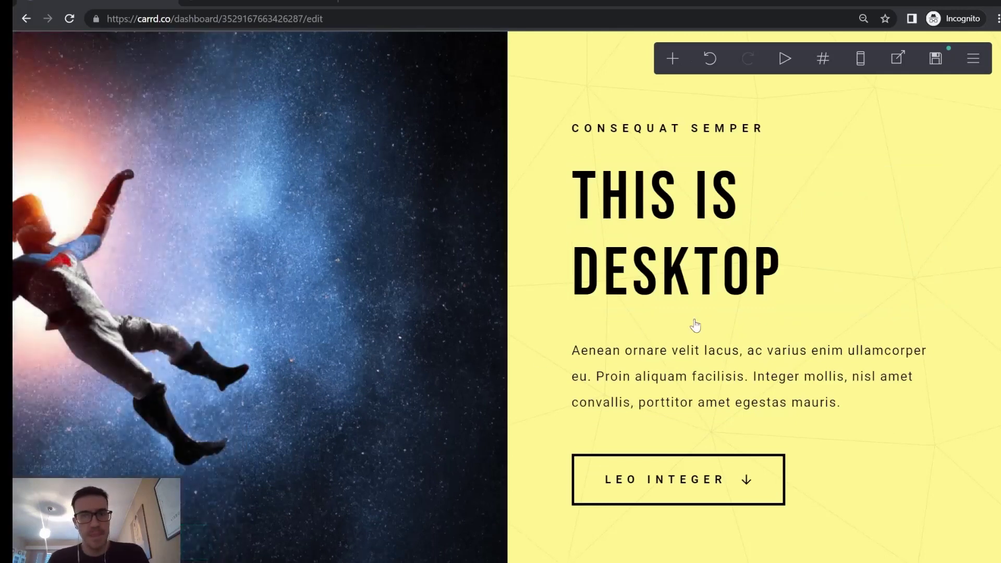
Step: Duplicate the heading and change the copy's word Desktop to Mobile
click(707, 284)
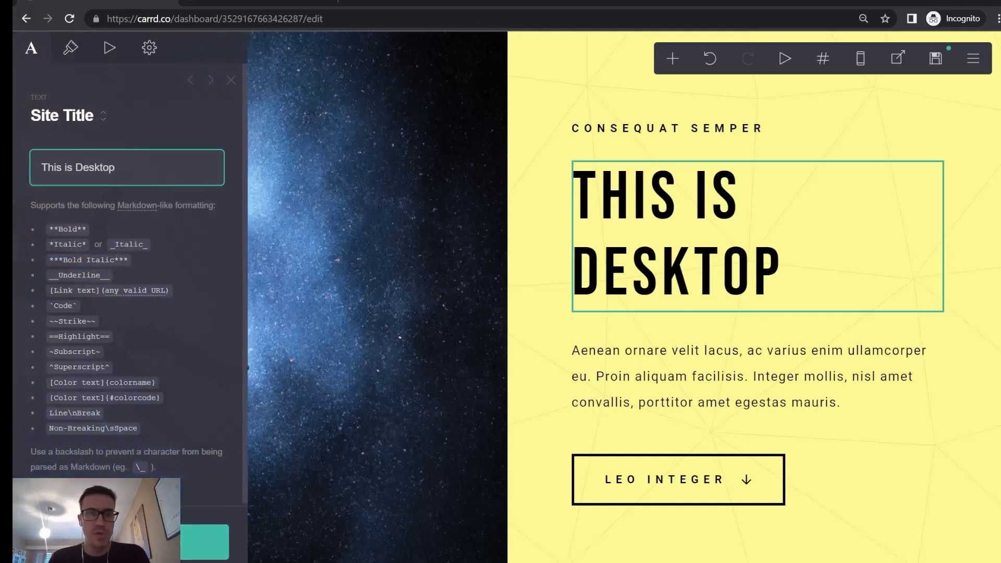
key(ctrl+d)
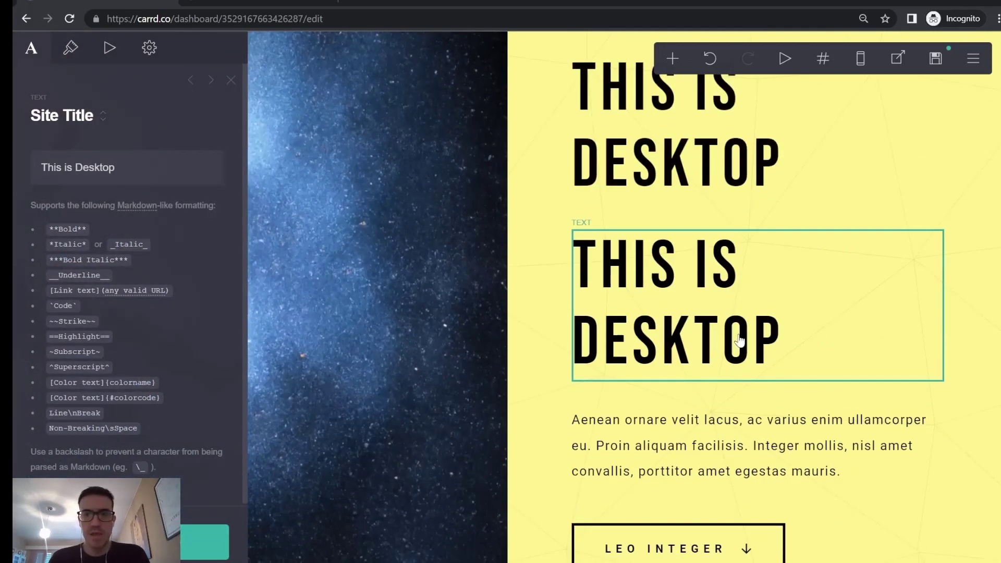
double_click(86, 172)
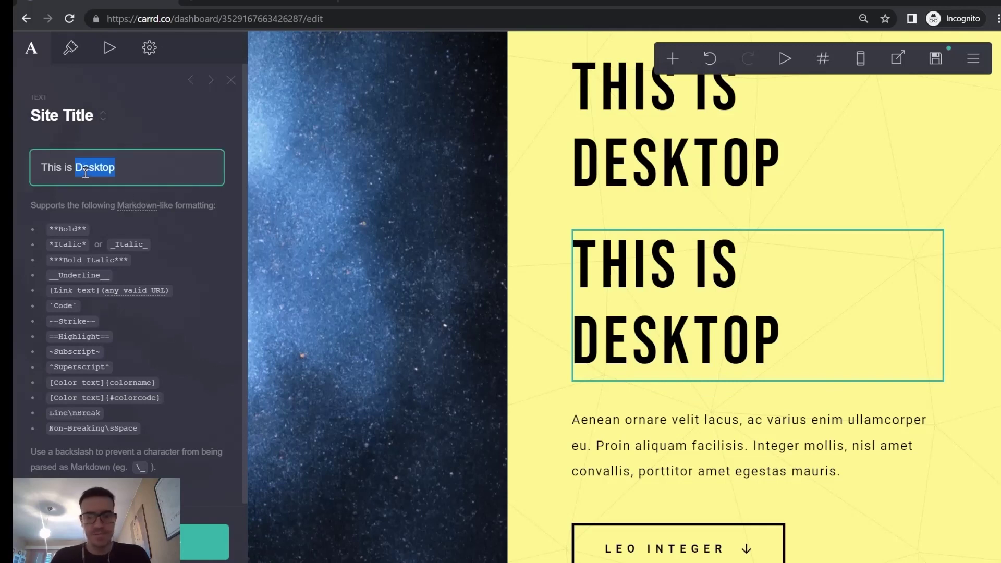
text(Mobile)
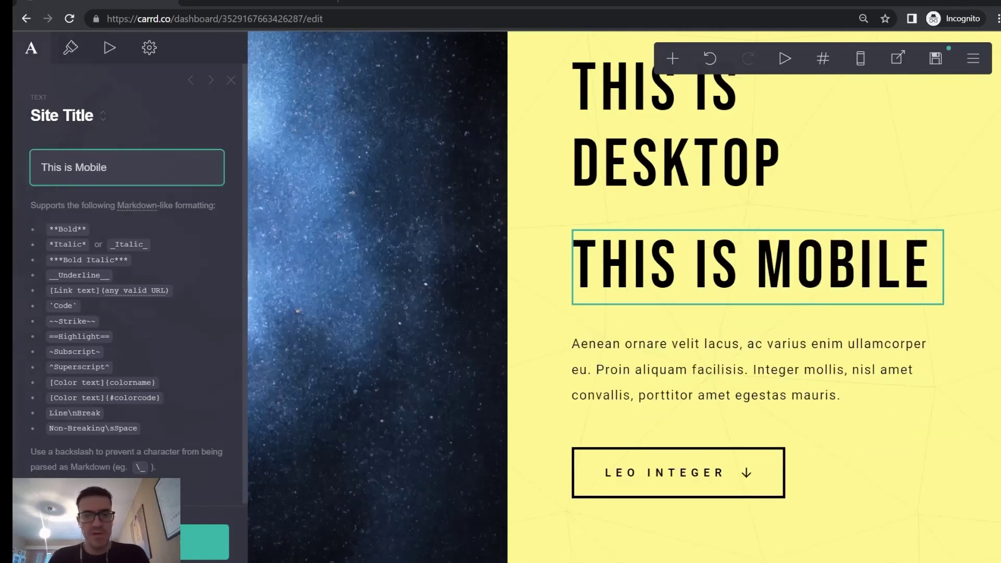
key(Escape)
scroll(719, 402, up, 2)
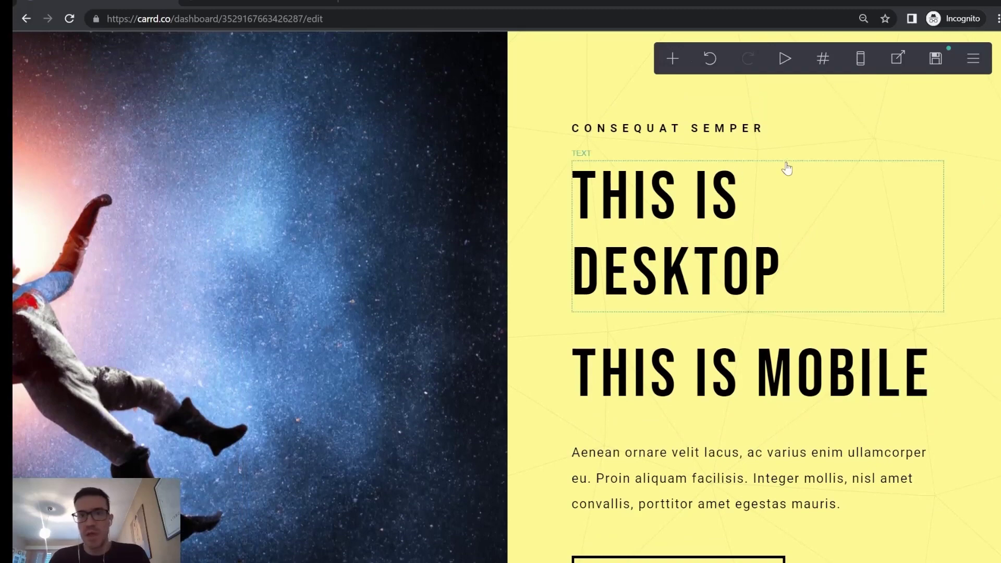
click(843, 242)
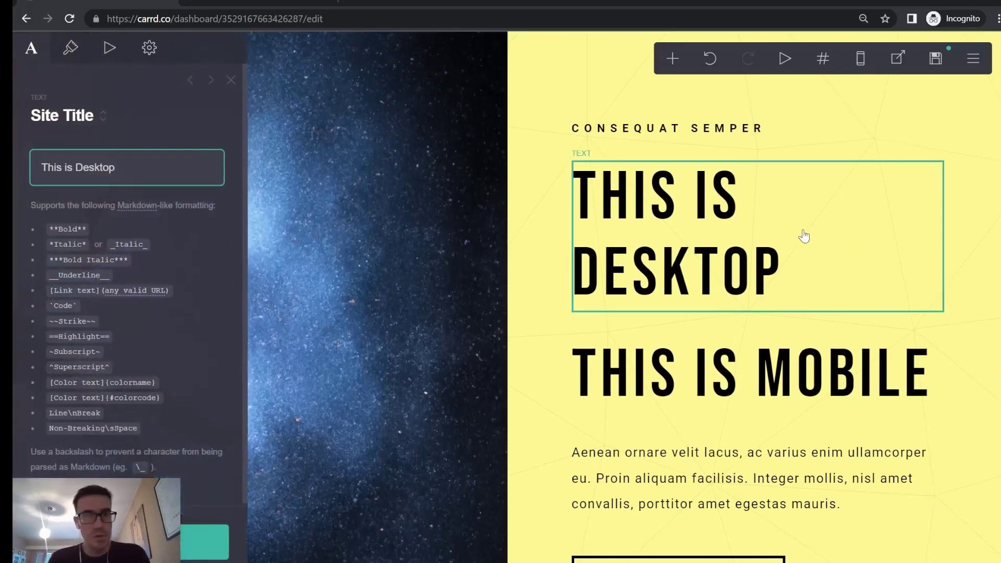
Step: Set the THIS IS DESKTOP heading's visibility to Desktop Only
click(148, 50)
scroll(191, 235, down, 5)
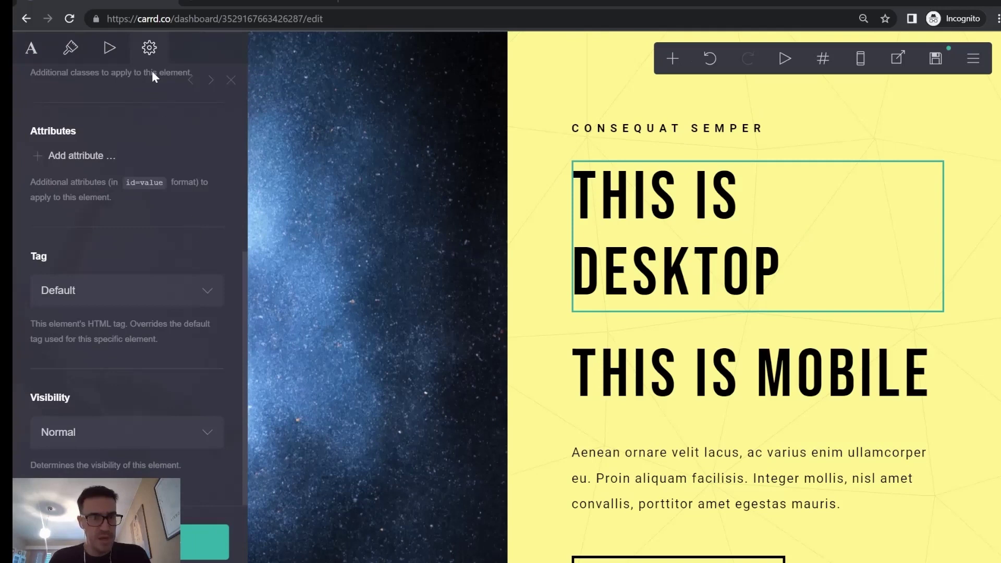
click(148, 435)
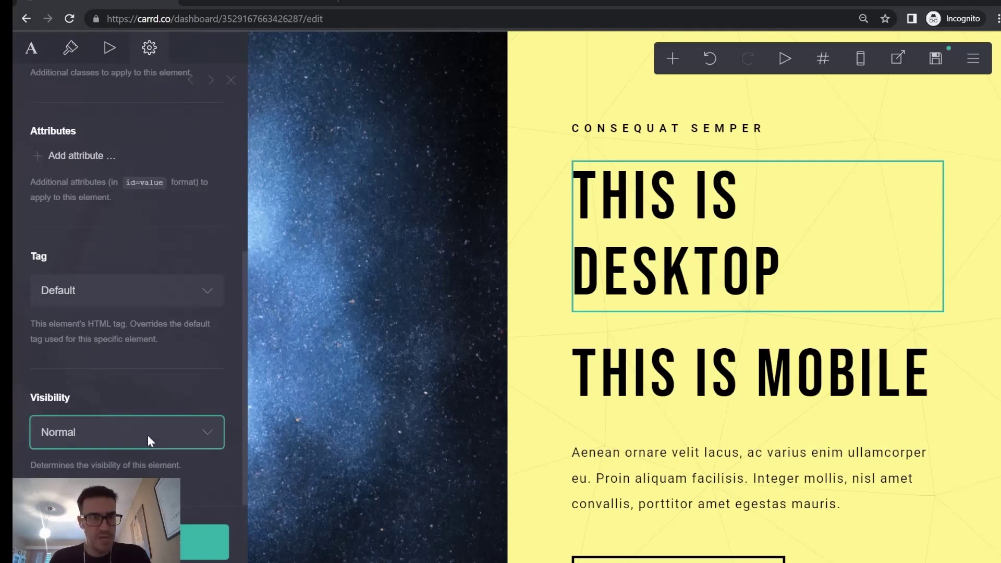
click(160, 467)
Step: Set the THIS IS MOBILE heading to Mobile Only and republish the site
click(833, 365)
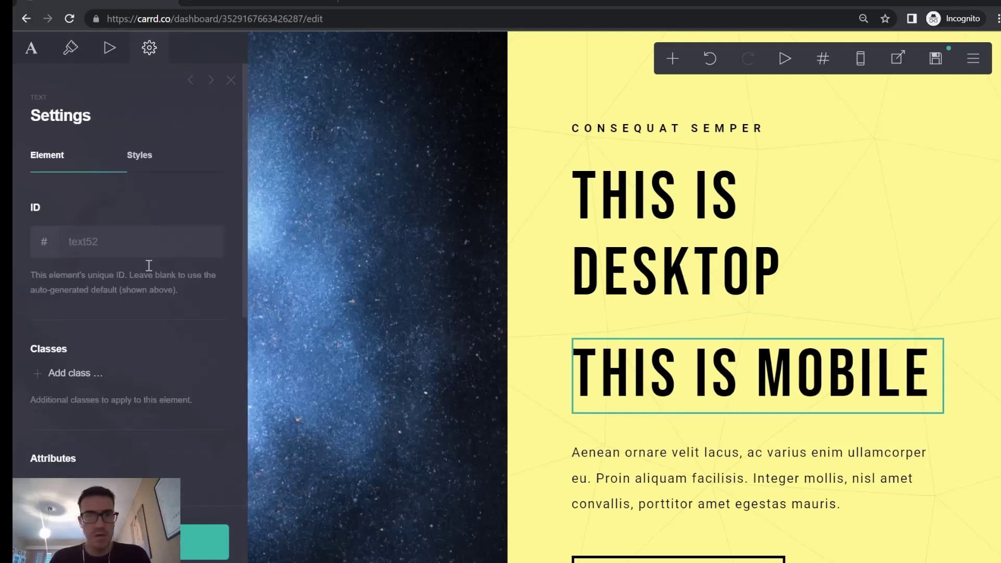
scroll(149, 265, down, 6)
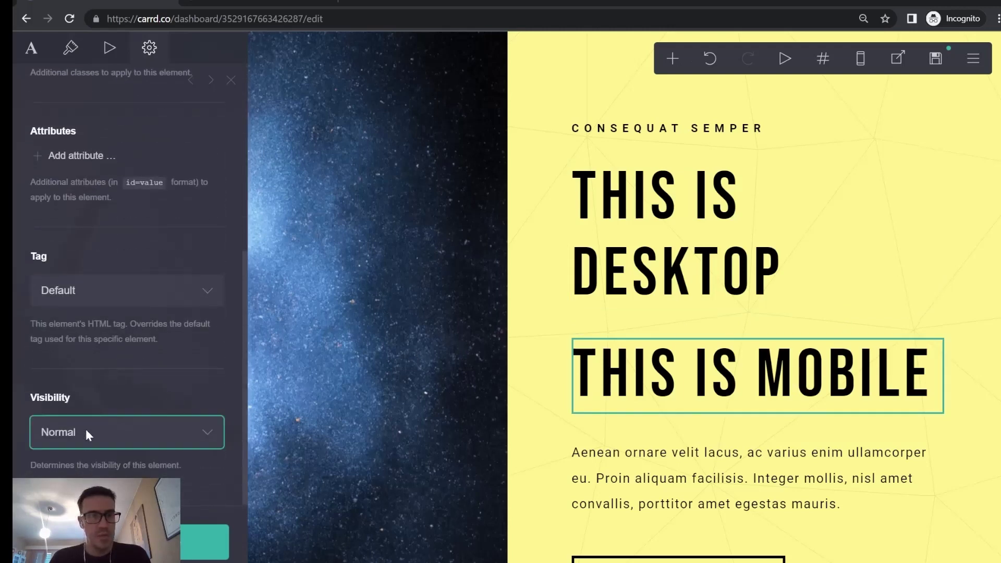
click(93, 477)
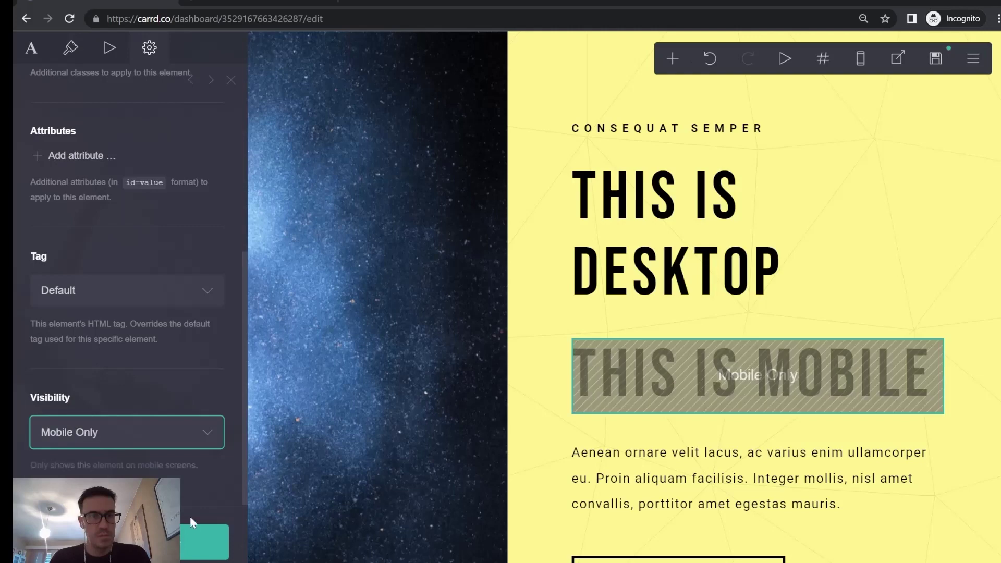
click(380, 476)
click(935, 58)
click(206, 542)
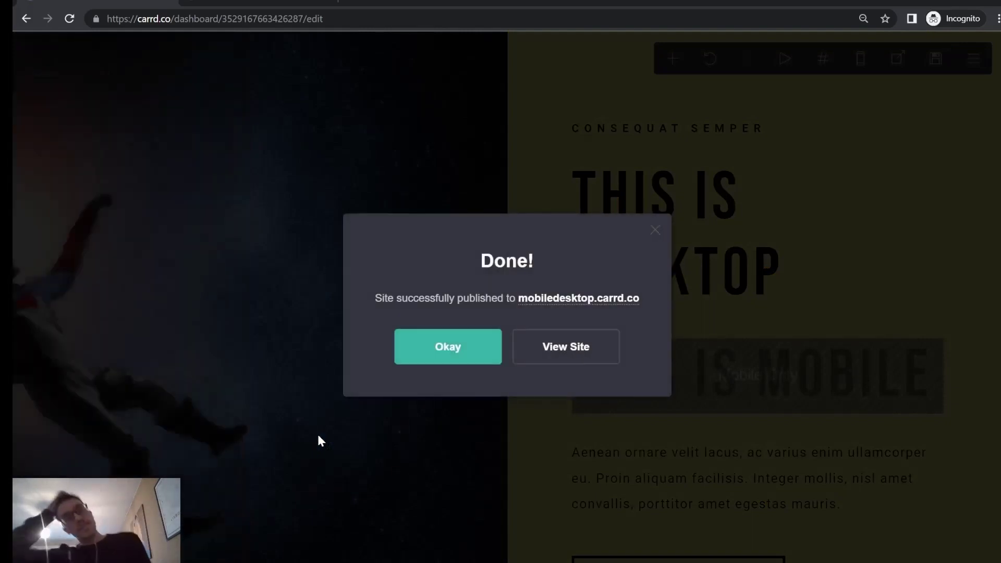
Step: View the live site, widen the DevTools preview to 1176 px, reload, and compare narrow and wide layouts
click(254, 8)
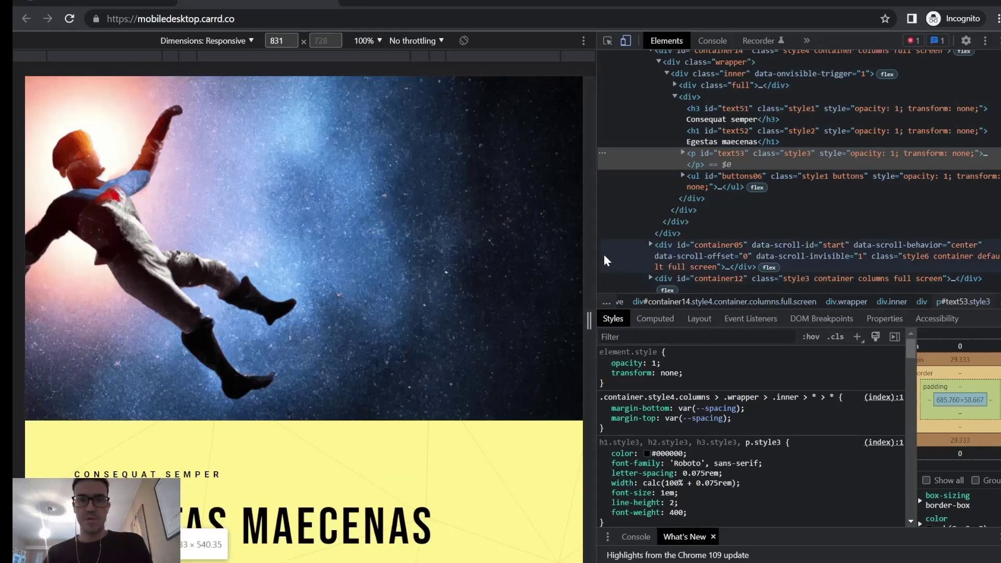
drag(595, 253, 868, 237)
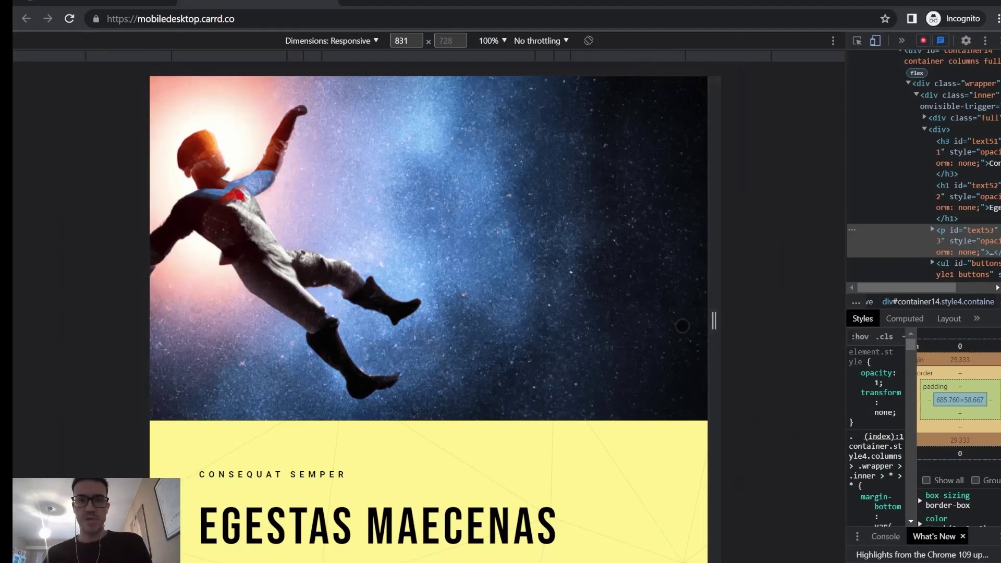
drag(708, 321, 823, 313)
click(286, 18)
key(Return)
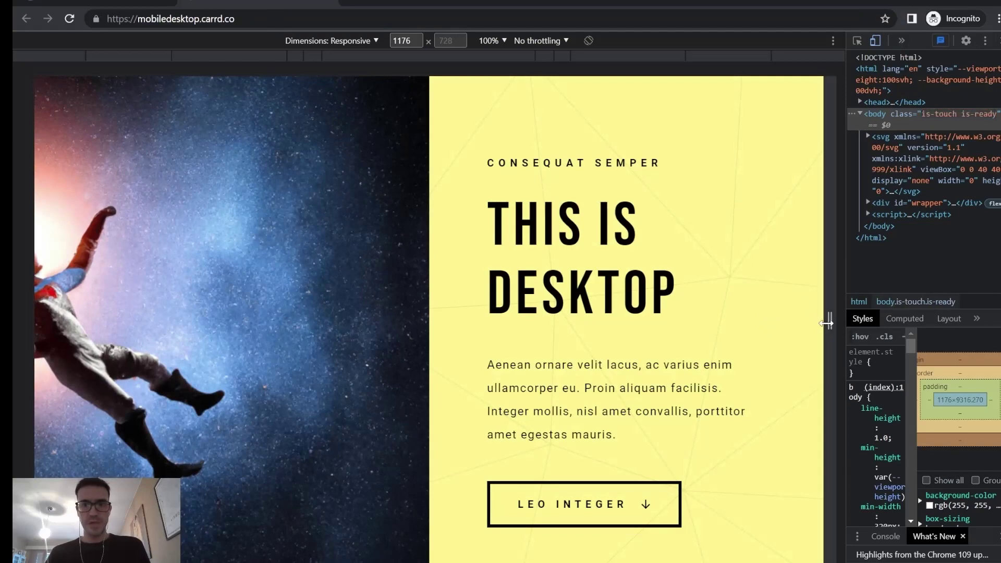
drag(826, 323, 679, 321)
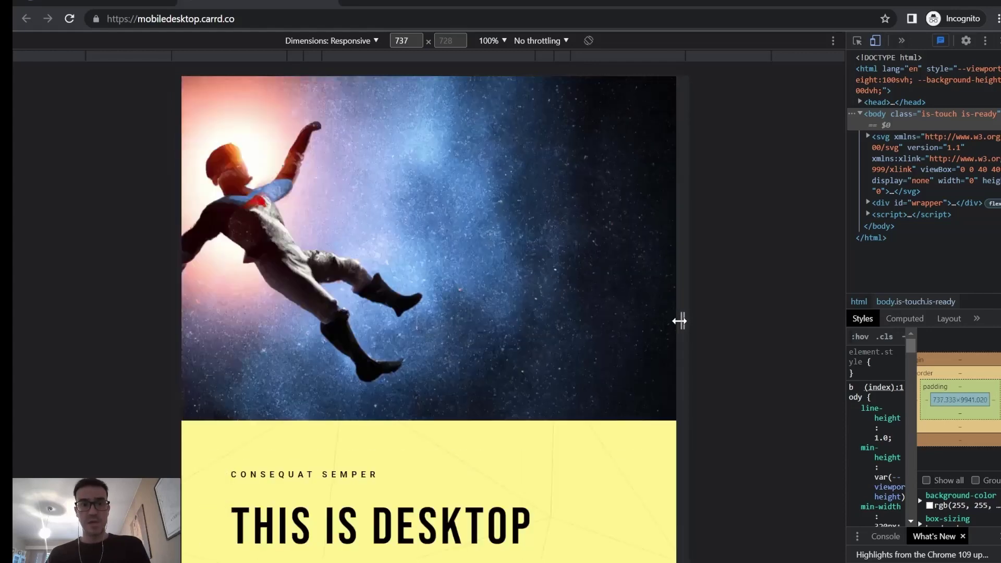
drag(684, 321, 781, 349)
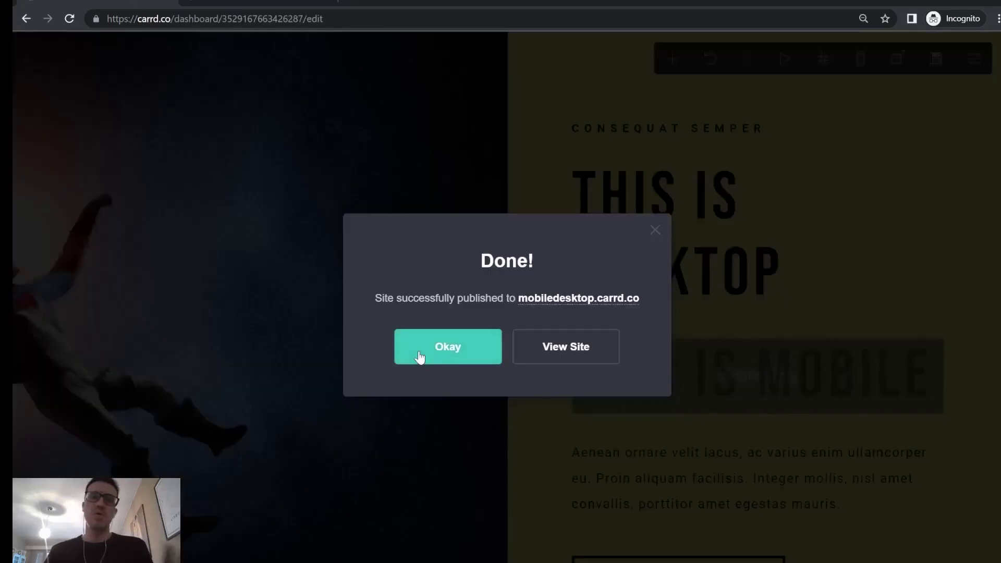
Step: Close the publish confirmation and delete the THIS IS MOBILE heading
click(418, 352)
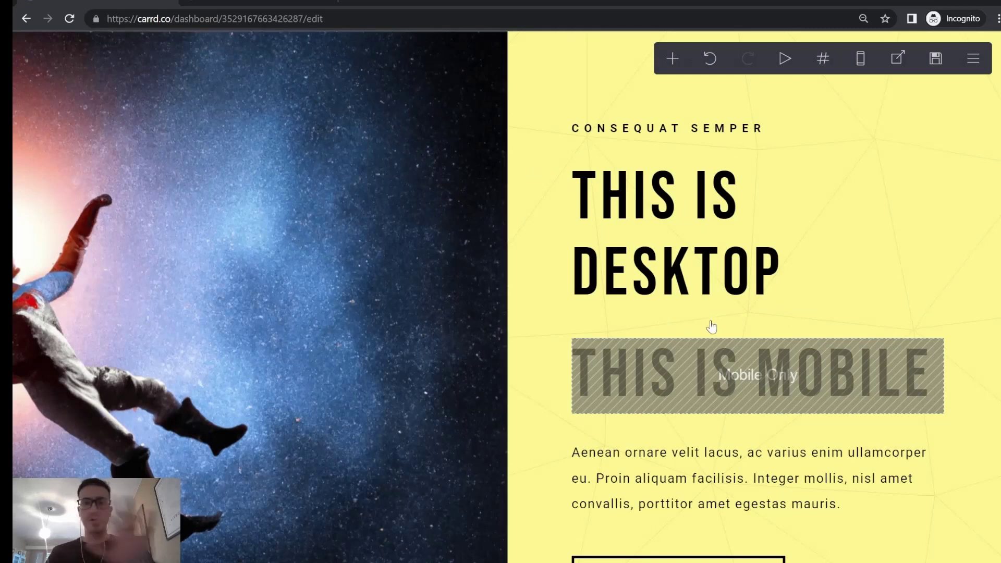
click(712, 377)
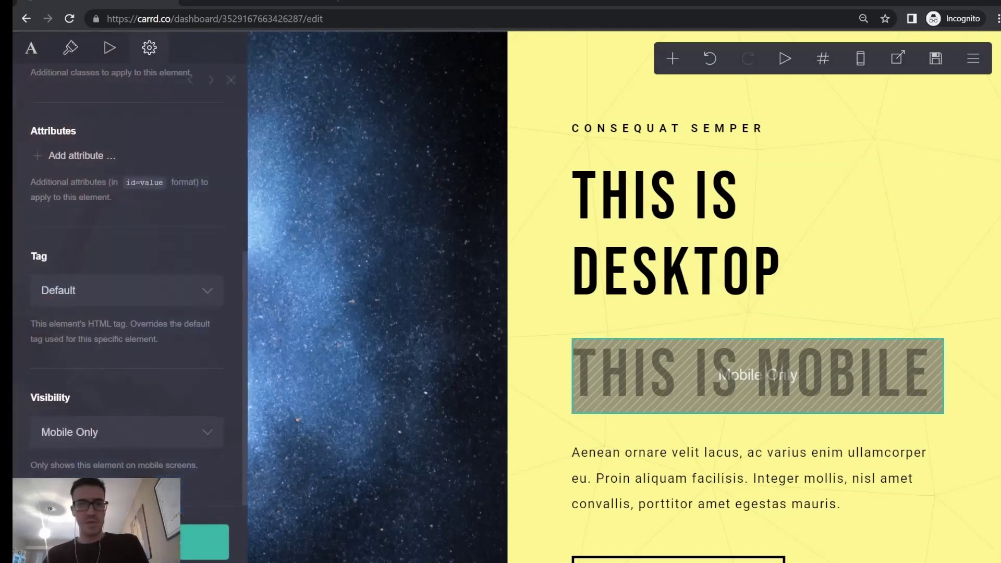
key(Escape)
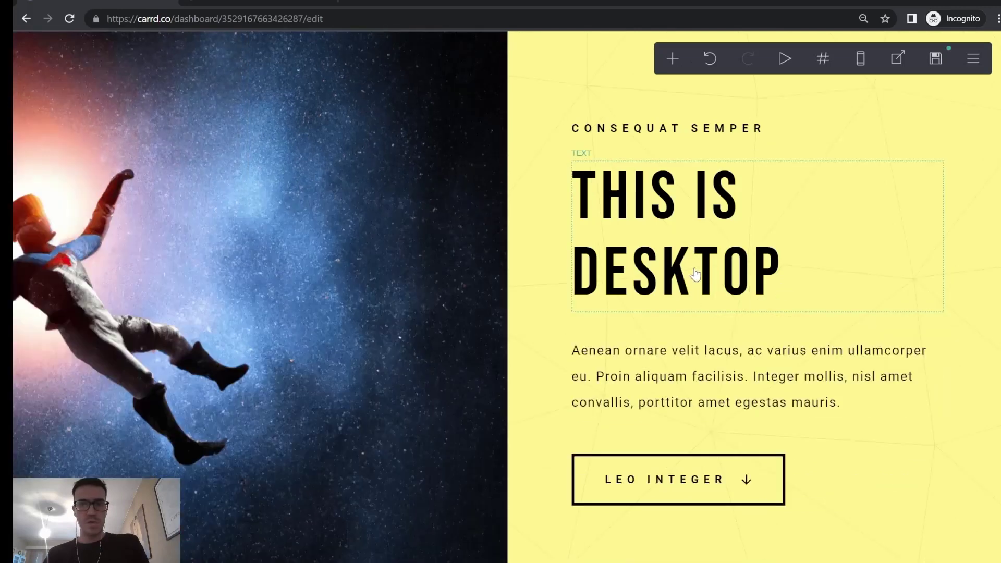
Step: Set the THIS IS DESKTOP heading's visibility to Normal so it shows on all screens
click(704, 263)
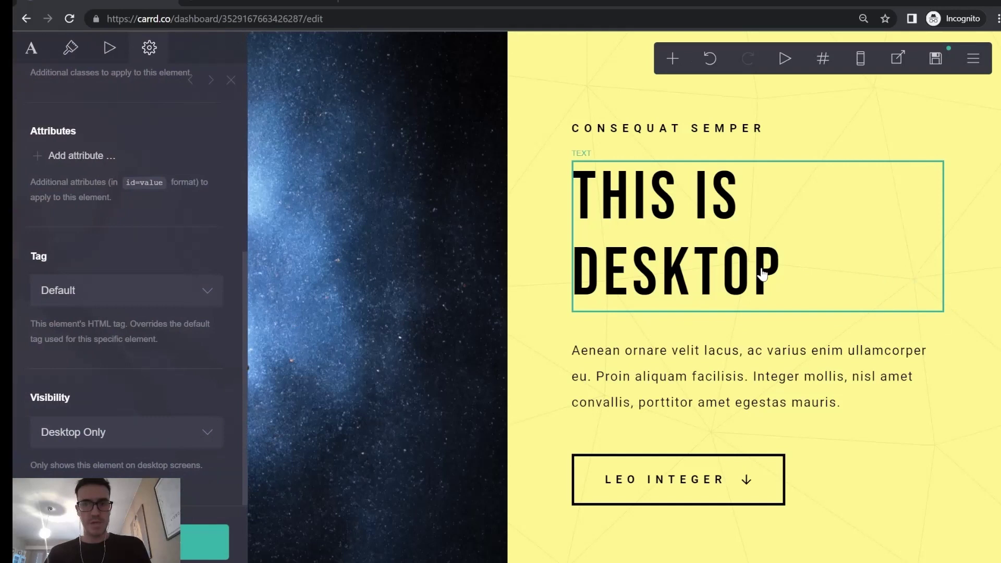
click(121, 439)
click(121, 453)
key(Escape)
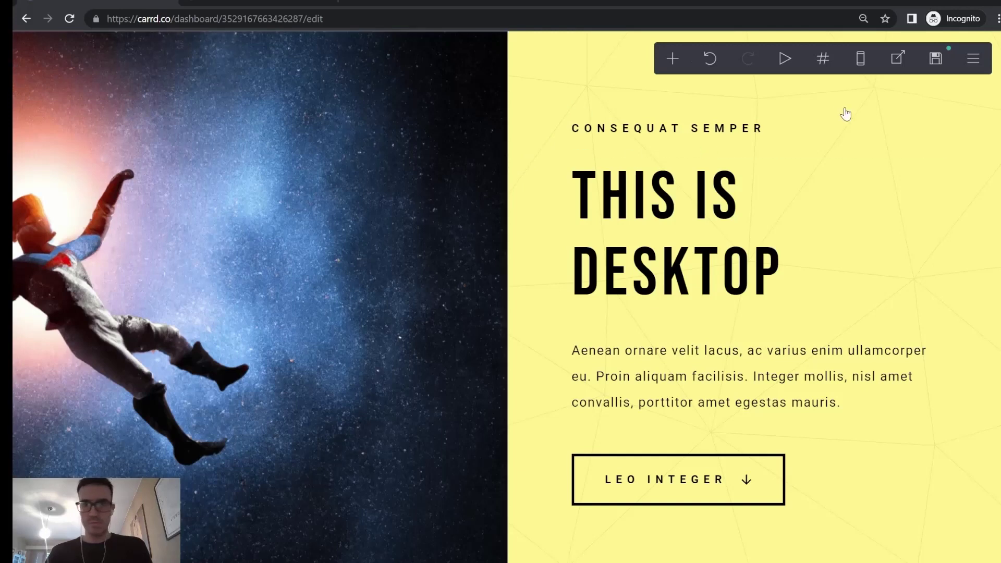
Step: Inspect the CONSEQUAT SEMPER subheading, then select the section holding the THIS IS DESKTOP heading
click(973, 59)
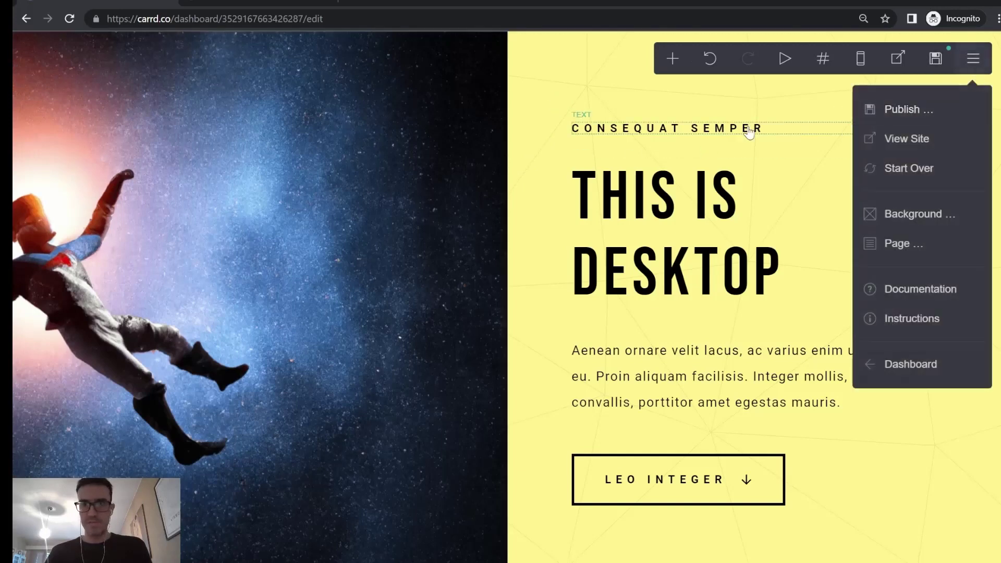
click(718, 130)
click(32, 48)
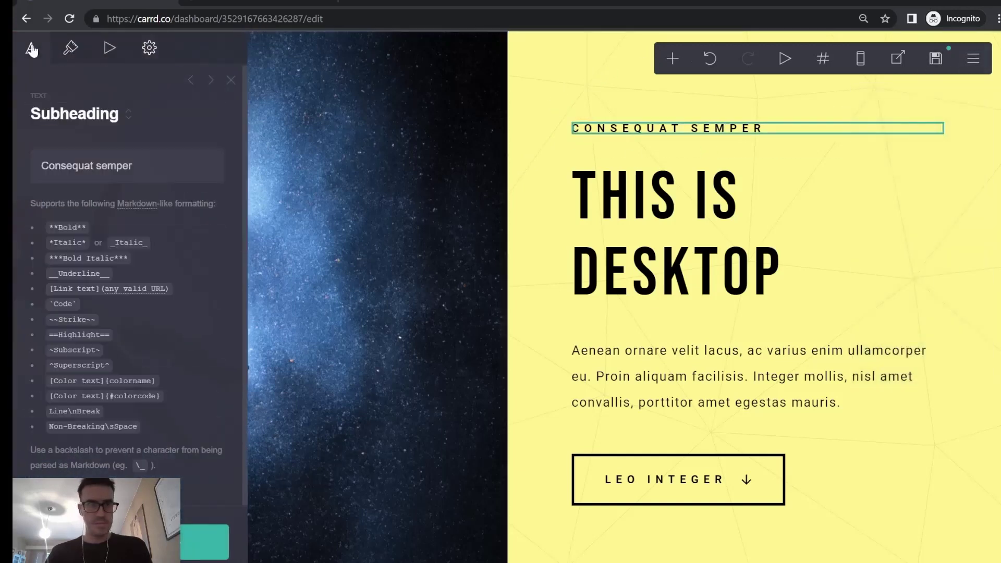
click(912, 201)
click(954, 141)
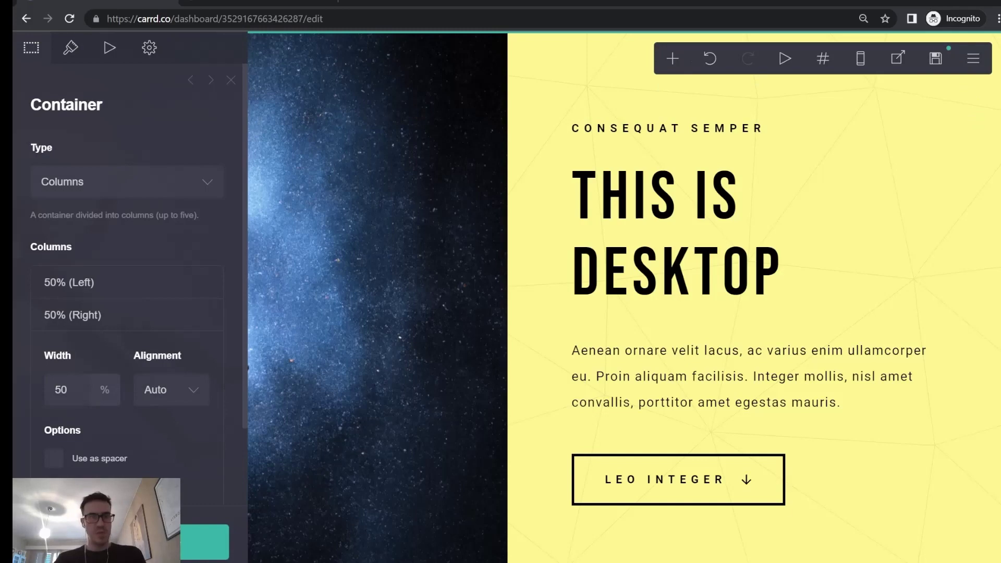
Step: Duplicate the two-column astronaut section
key(Escape)
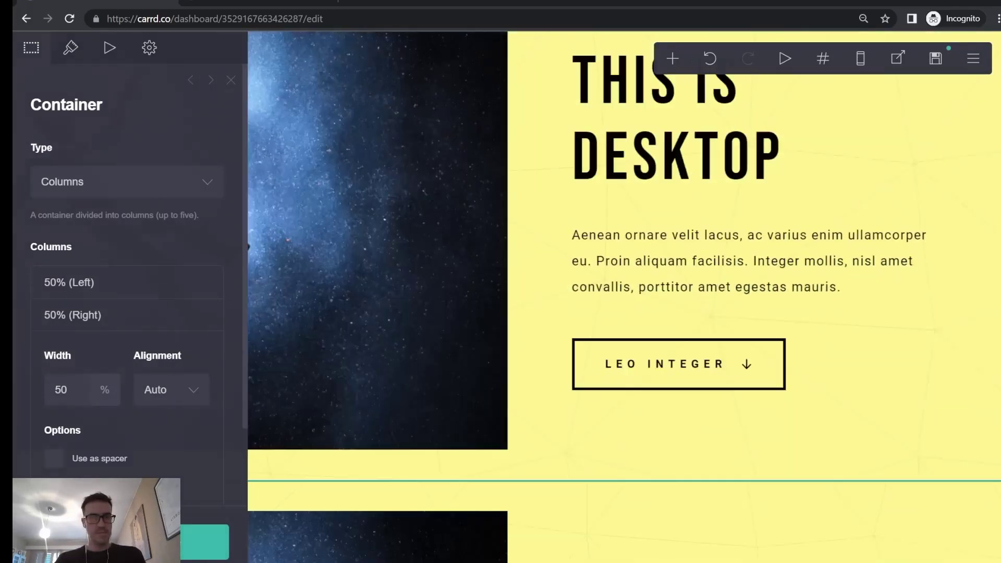
scroll(544, 125, down, 7)
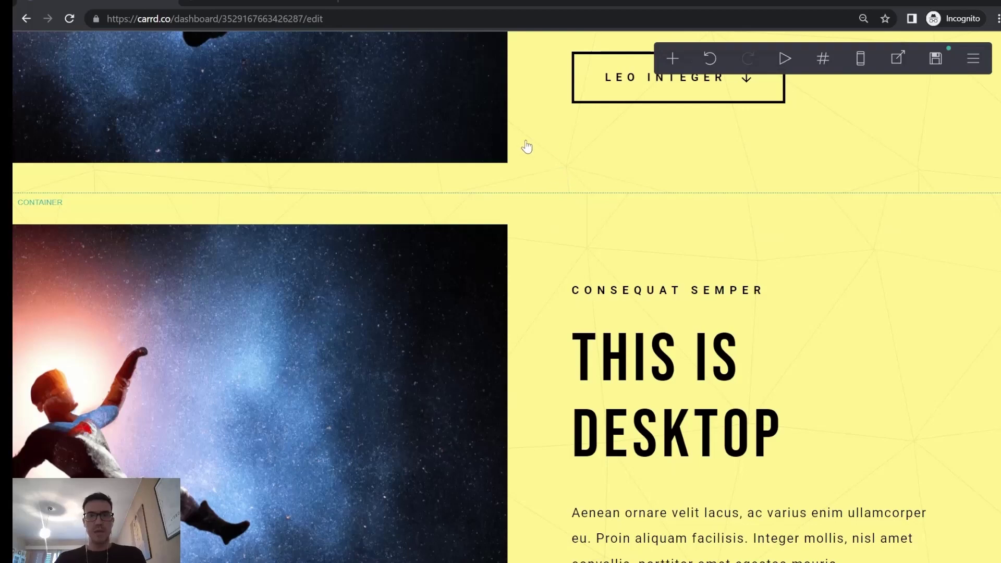
scroll(543, 189, down, 3)
Step: Set the upper astronaut section's visibility to Desktop Only, then select the lower copy
click(537, 50)
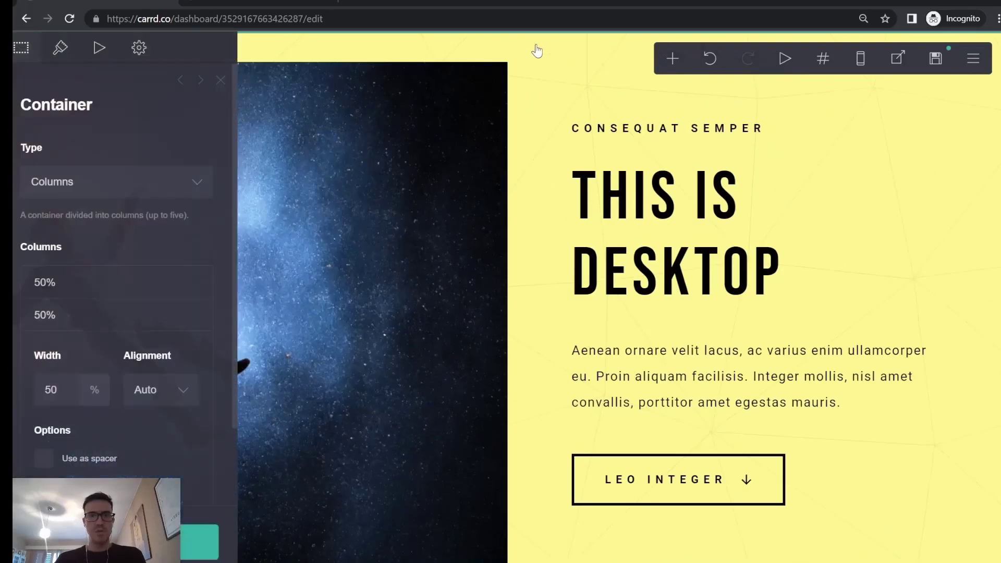
click(150, 49)
scroll(205, 367, down, 4)
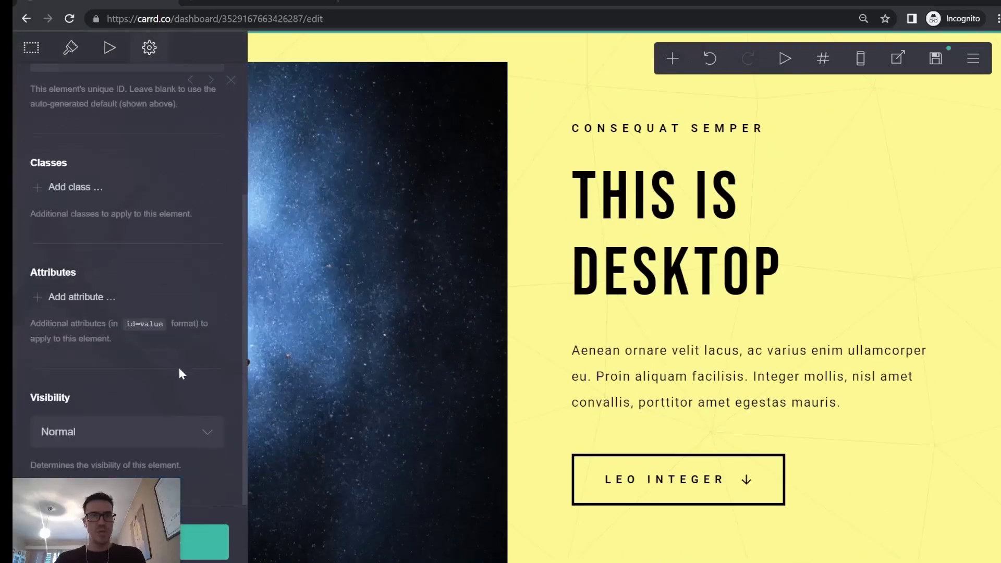
click(143, 435)
click(130, 465)
key(Escape)
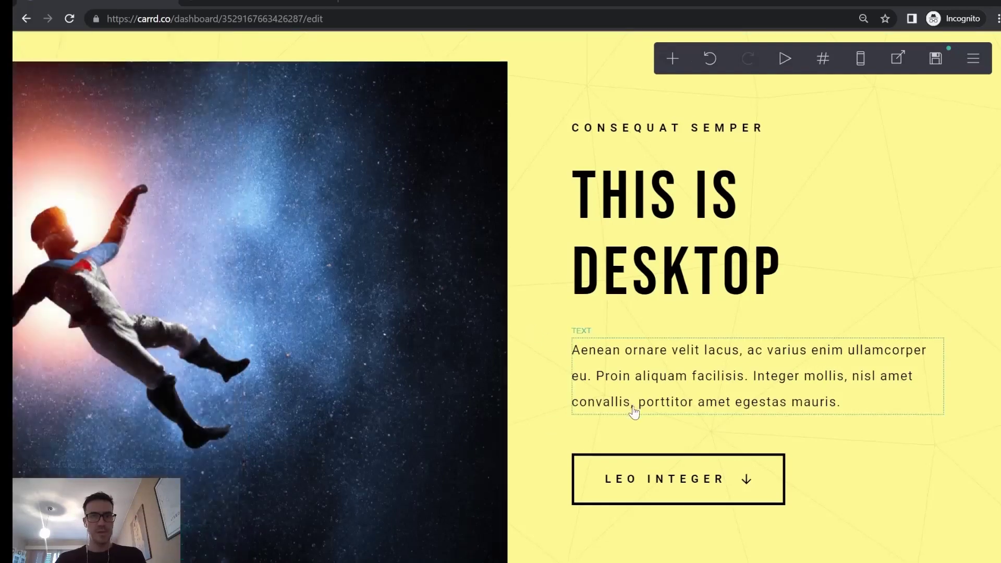
scroll(632, 411, up, 3)
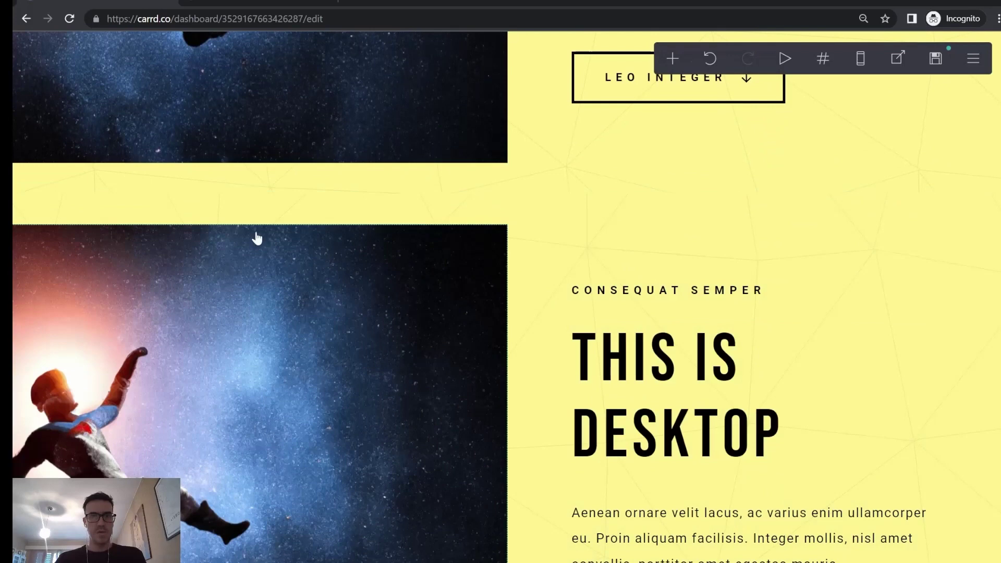
click(578, 211)
Step: Set the lower astronaut section's visibility to Mobile Only
click(114, 427)
click(114, 475)
key(Escape)
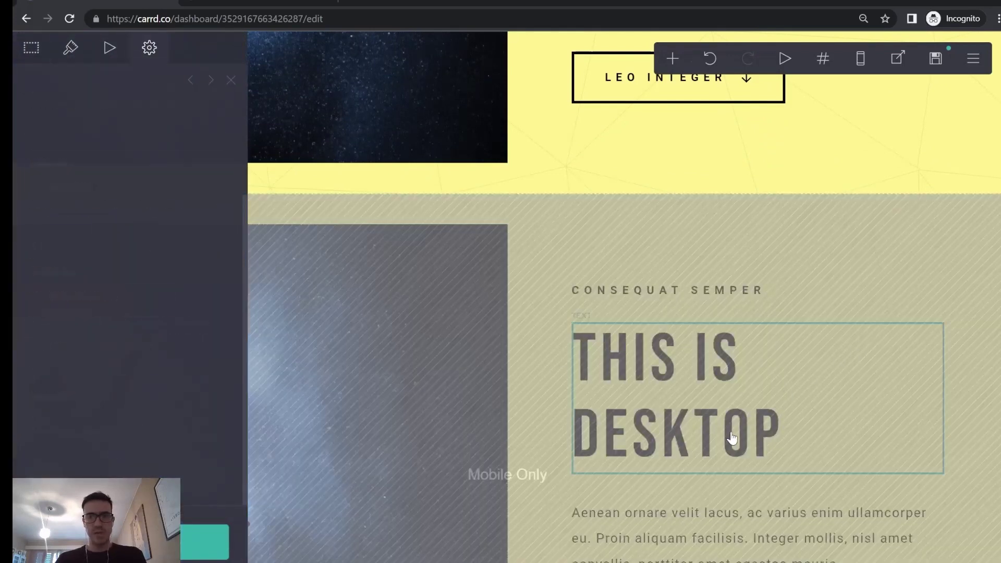
Step: Change the lower section's heading from This is Desktop to This is Mobile
click(732, 437)
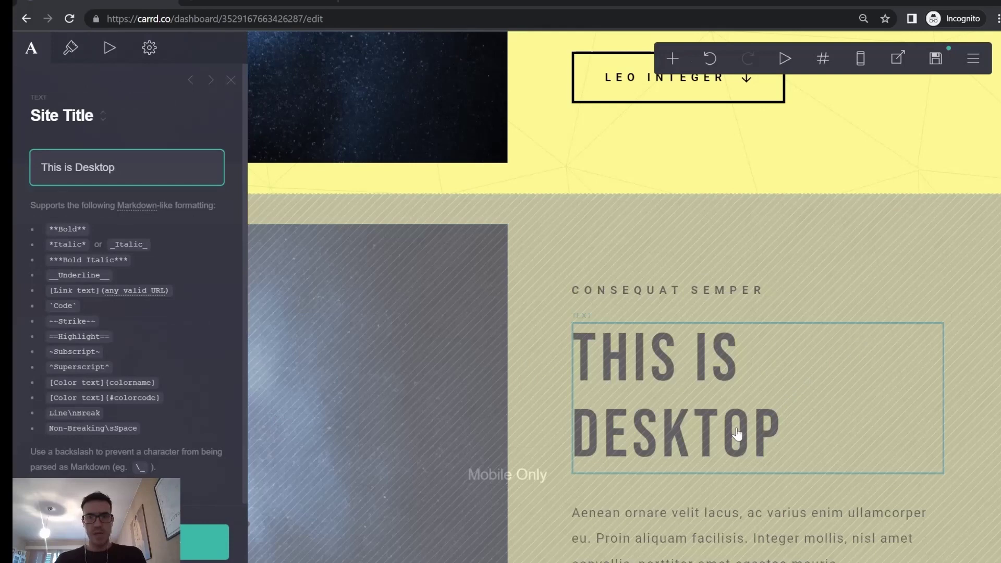
key(Escape)
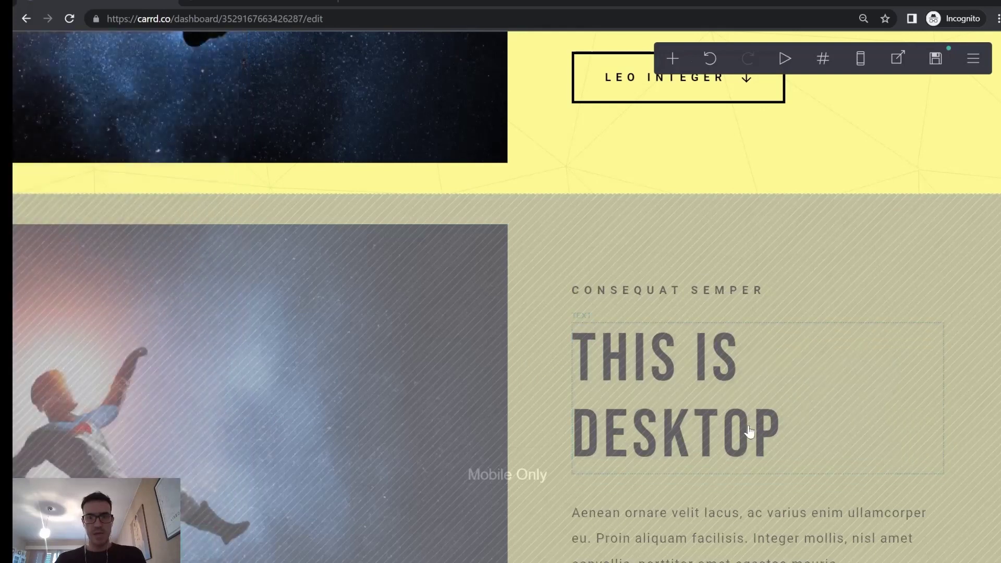
click(749, 431)
click(101, 167)
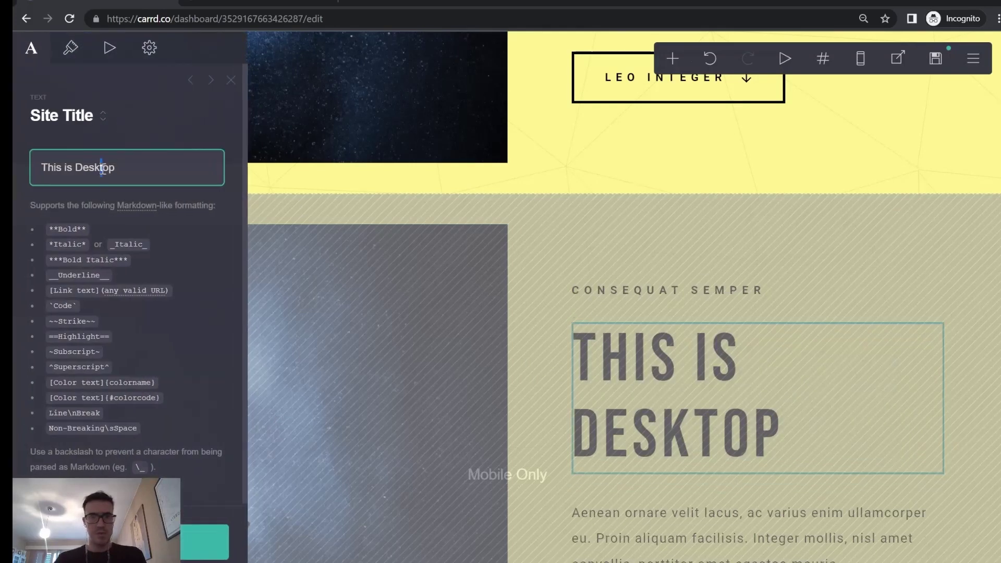
double_click(99, 167)
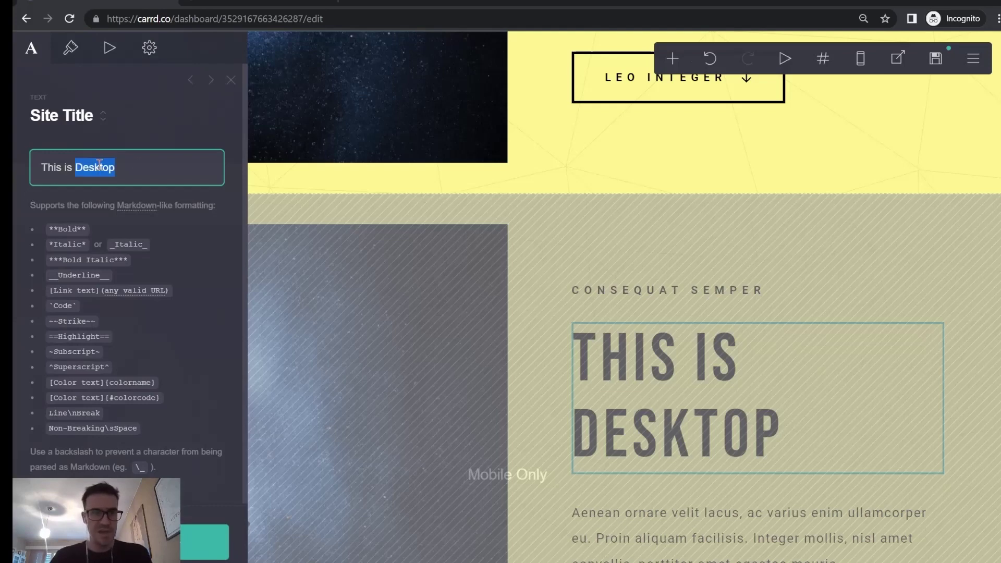
text(Mobile)
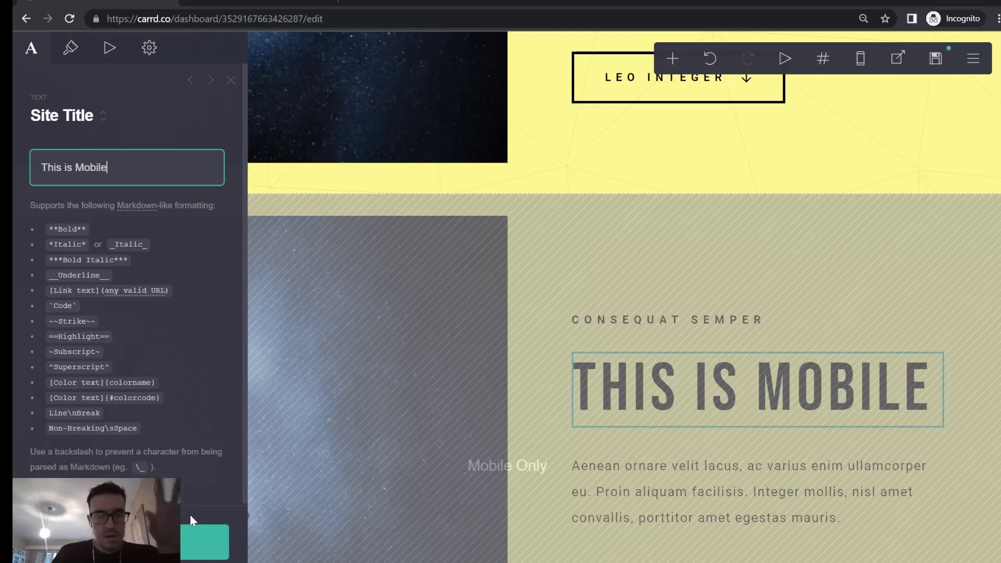
click(204, 542)
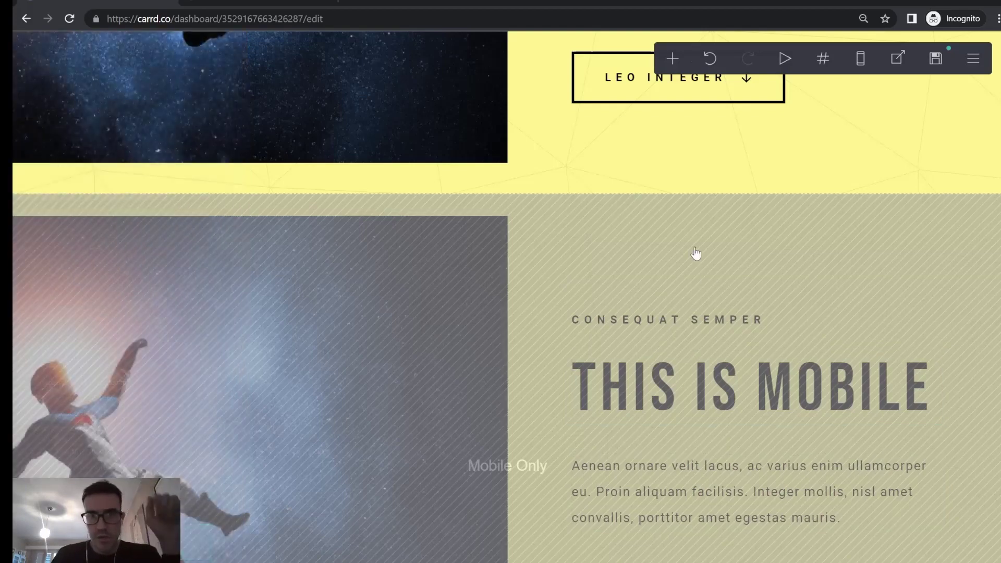
Step: In mobile preview, replace the astronaut image with a sunset silhouette photo, cropped to the full picture
click(867, 65)
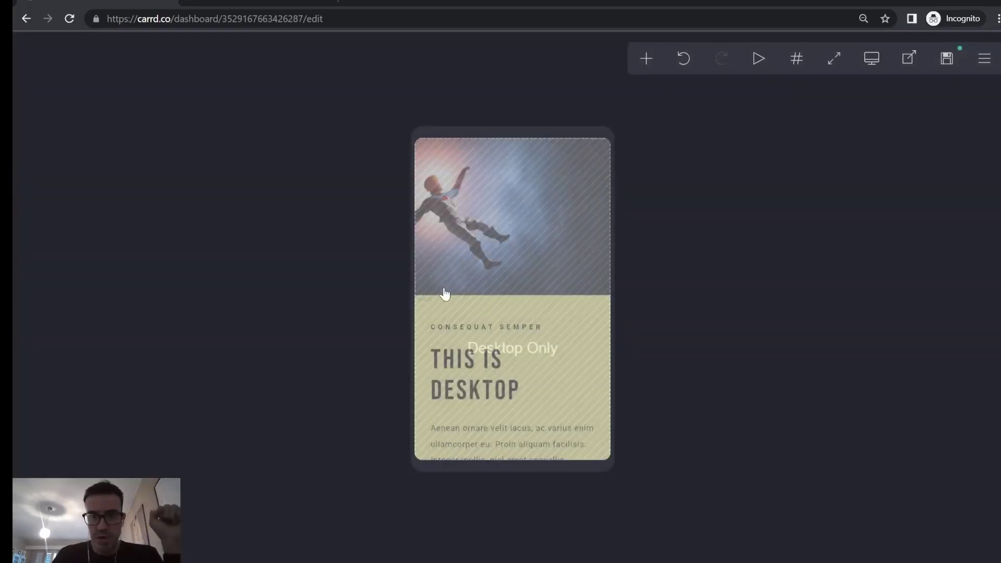
click(480, 176)
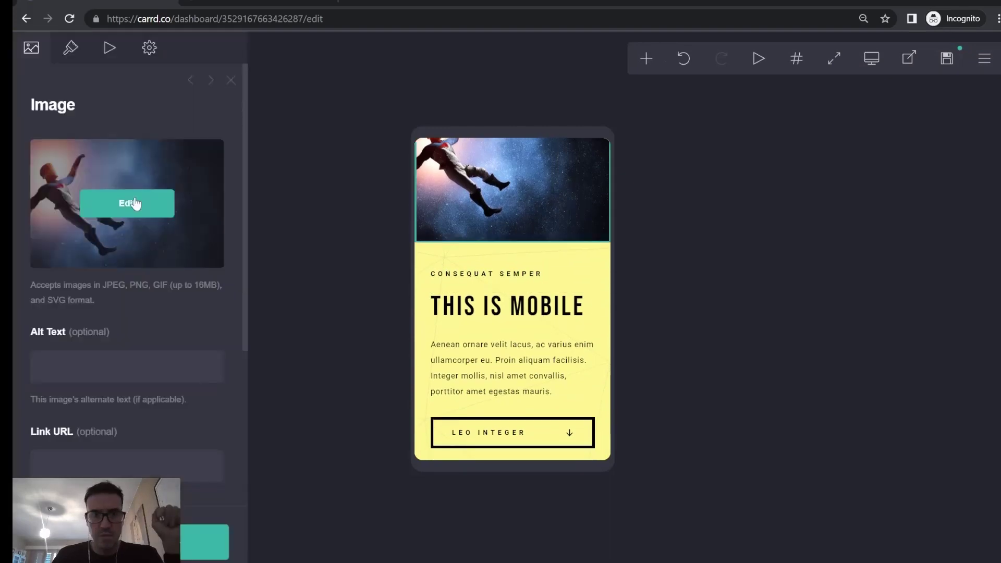
click(130, 204)
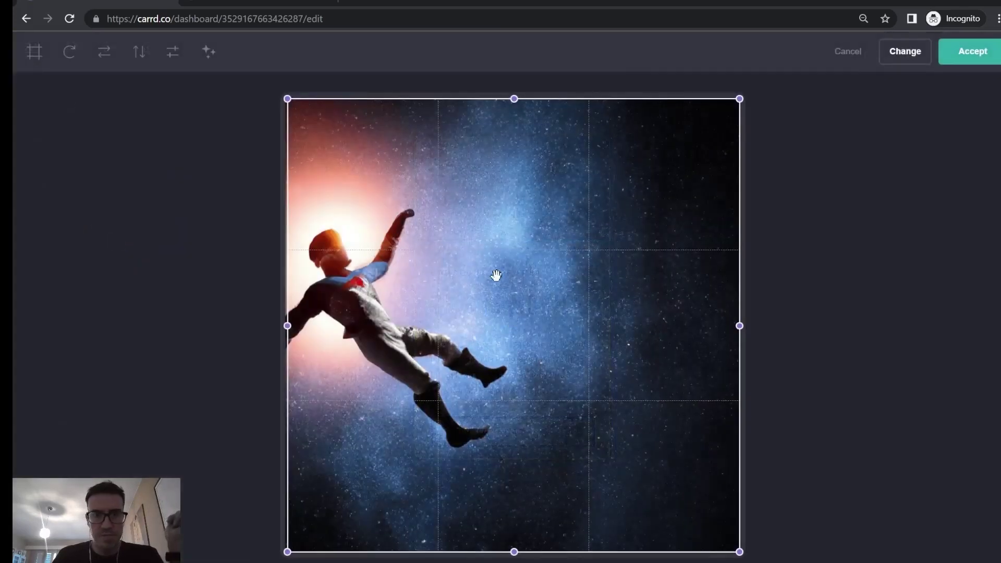
click(857, 51)
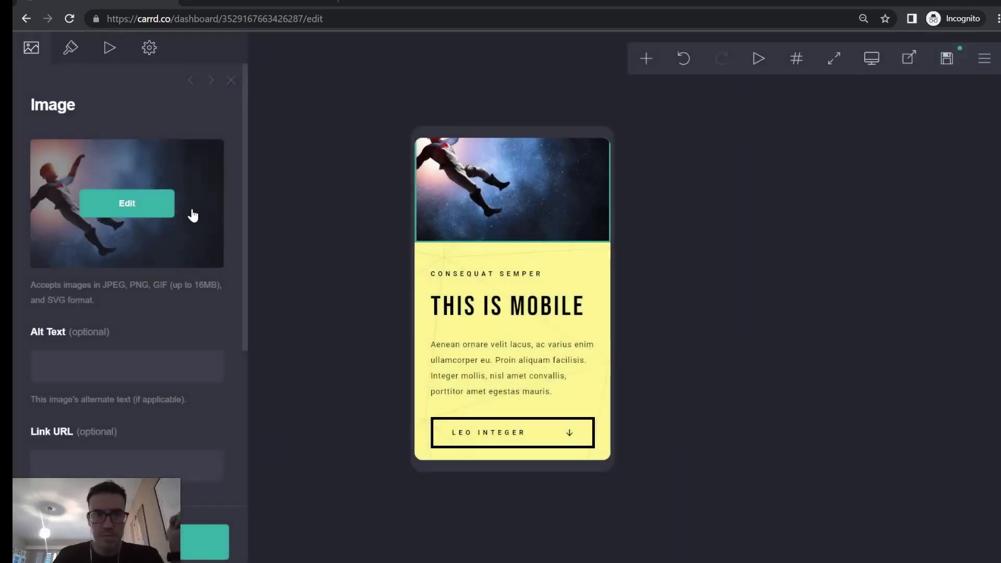
click(126, 203)
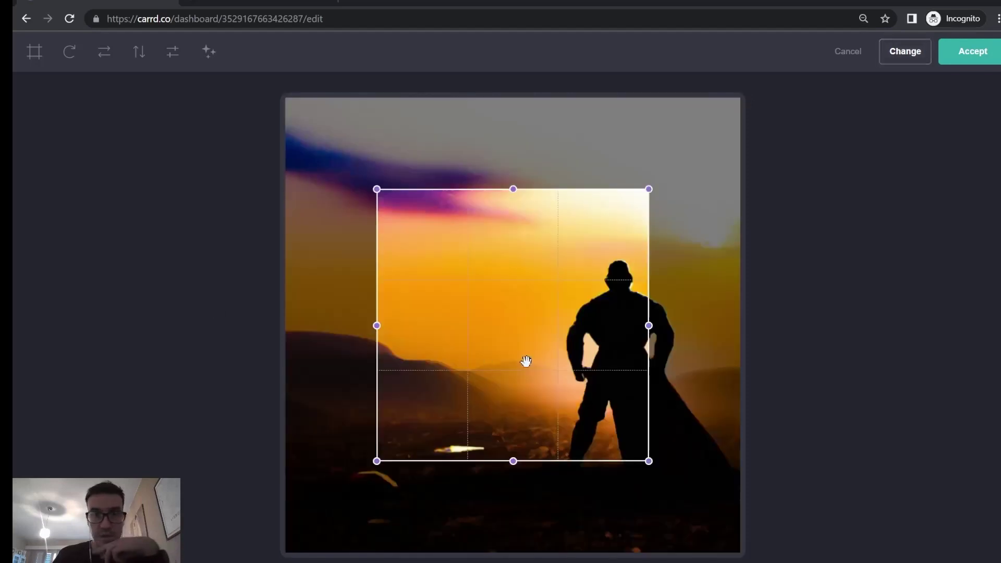
drag(460, 253, 388, 192)
drag(552, 368, 739, 550)
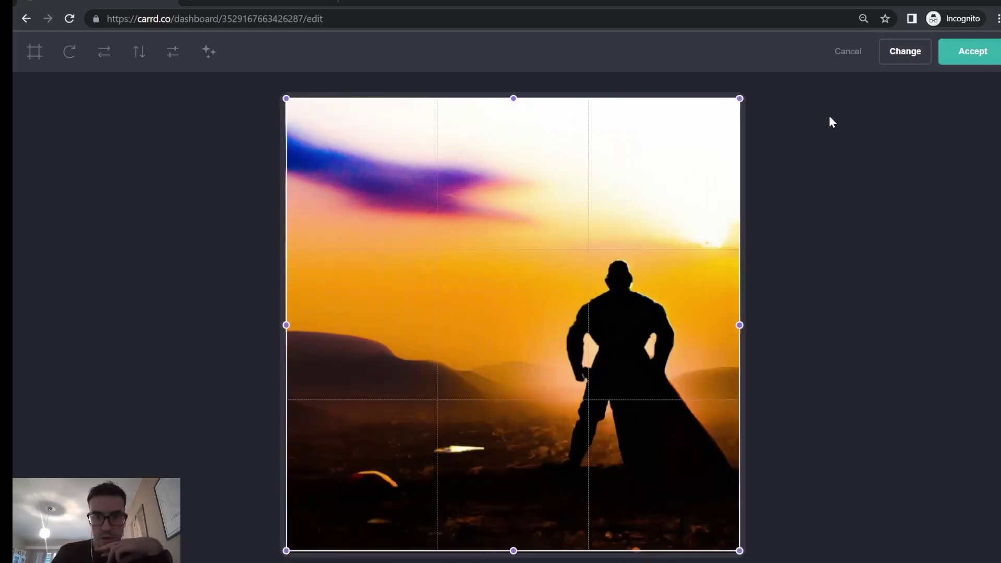
click(952, 82)
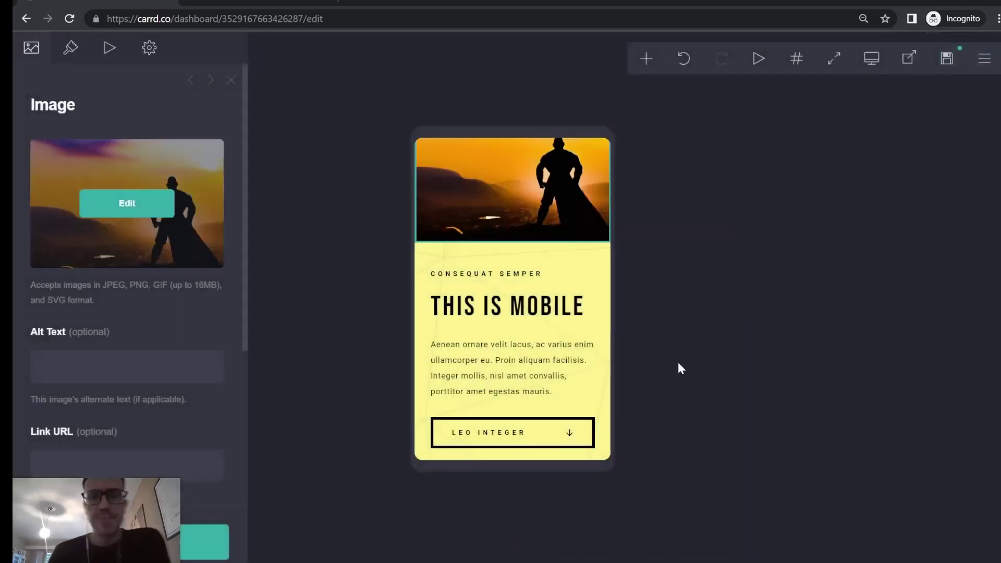
Step: Scroll the page, select the yellow mobile section's container and open the publish settings
scroll(560, 305, up, 5)
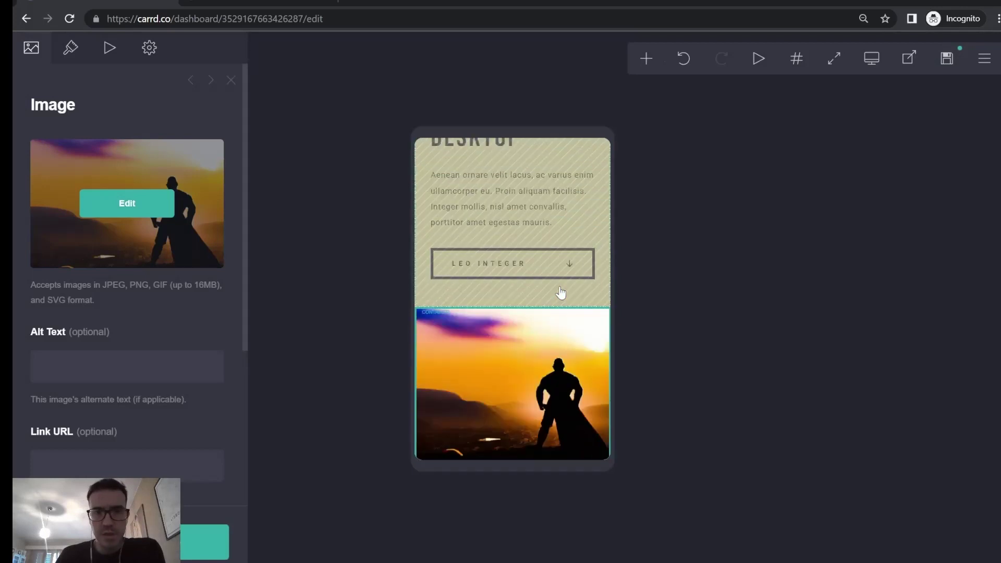
scroll(498, 214, down, 6)
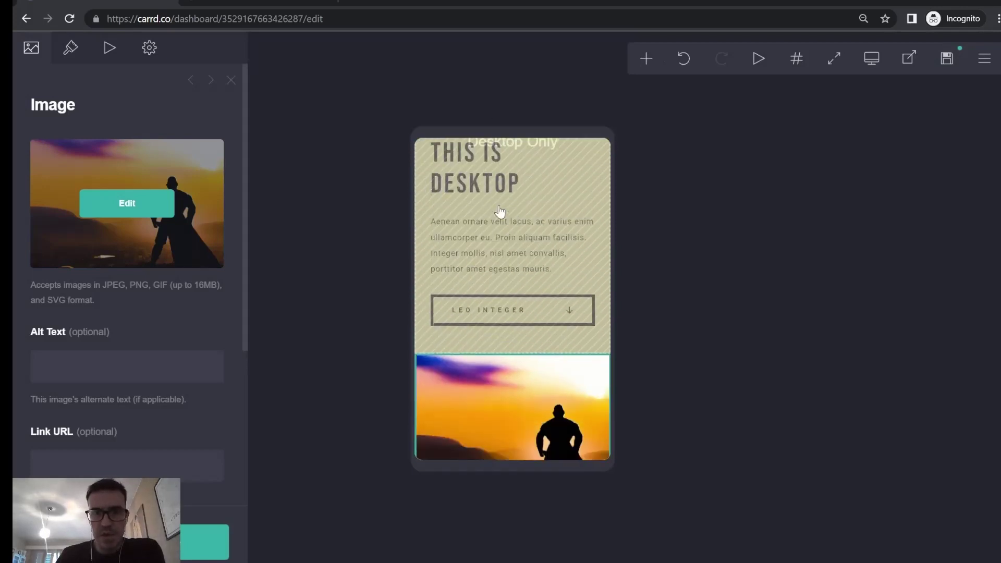
scroll(531, 227, up, 2)
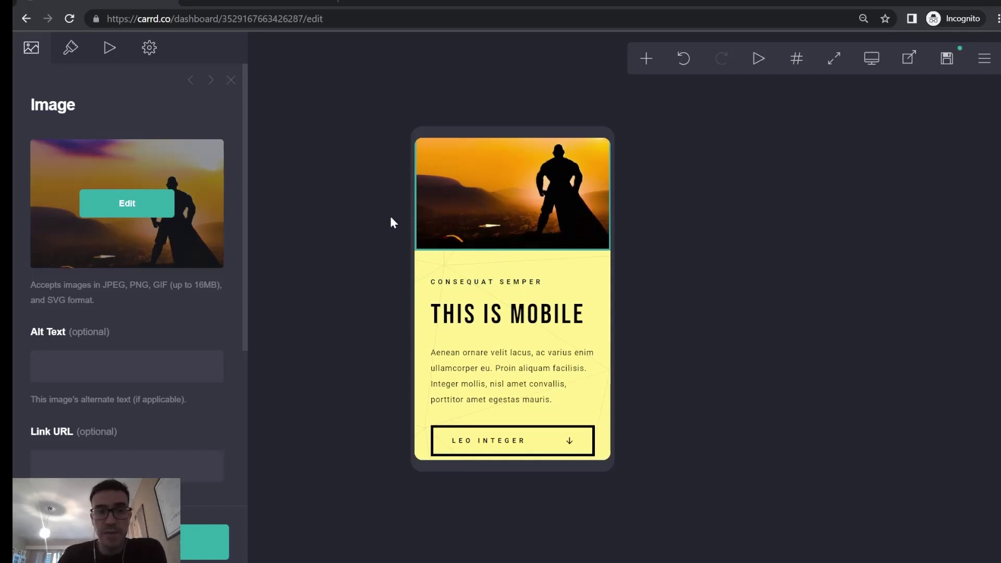
click(526, 265)
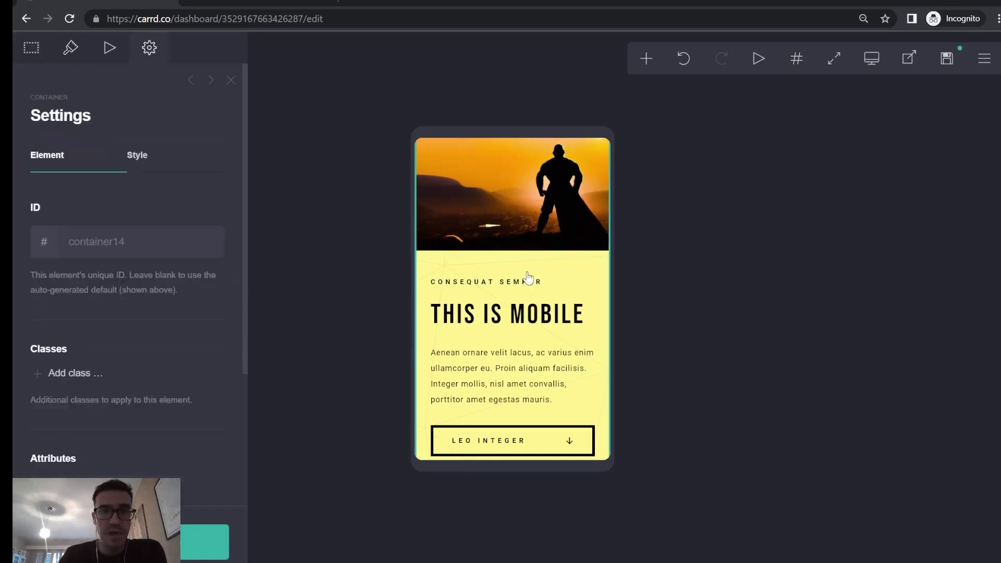
scroll(577, 292, up, 5)
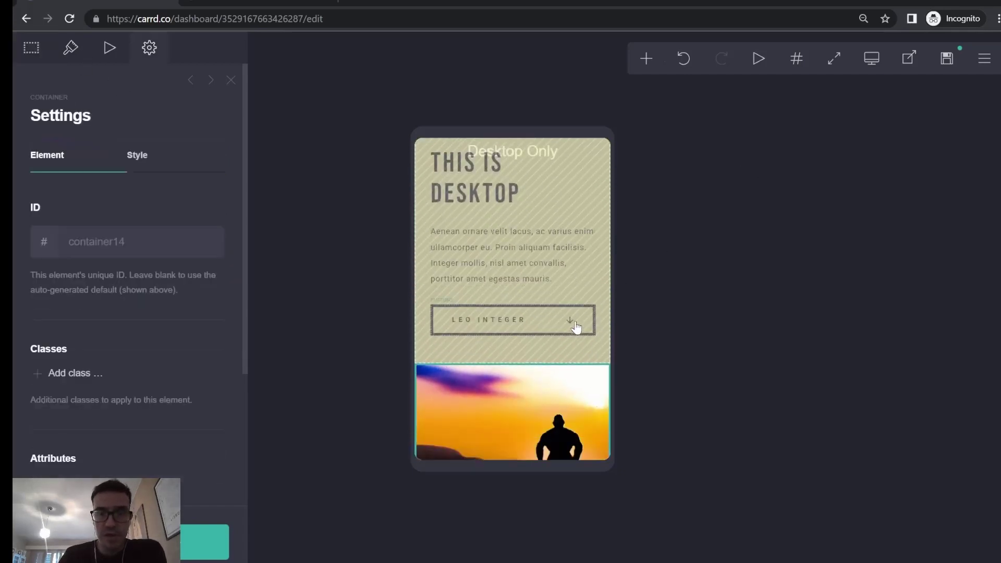
scroll(573, 323, down, 3)
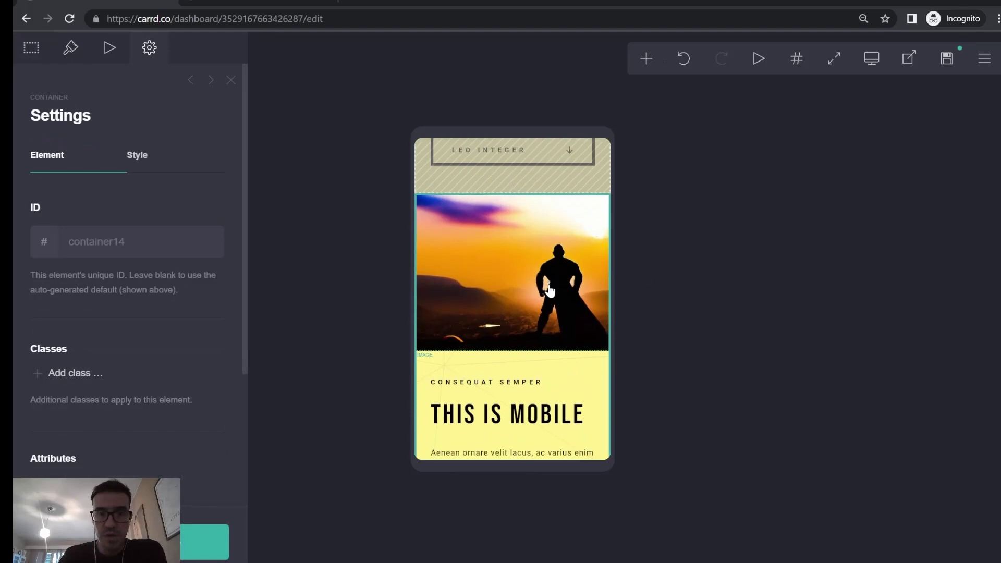
click(939, 61)
Step: In desktop view, select the Mobile Only section's container and show its two 50% columns' properties
click(880, 65)
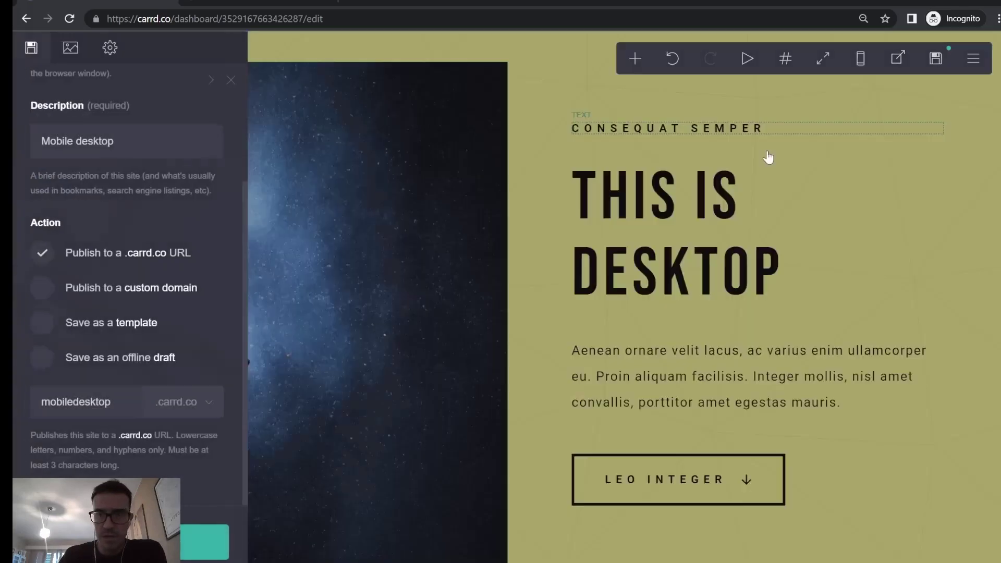
scroll(652, 261, down, 5)
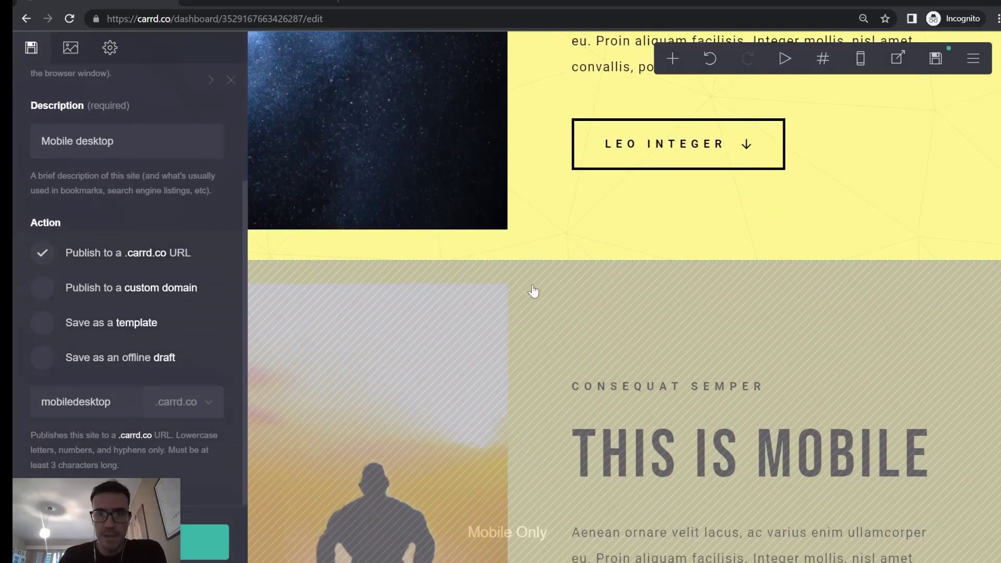
click(536, 292)
click(31, 49)
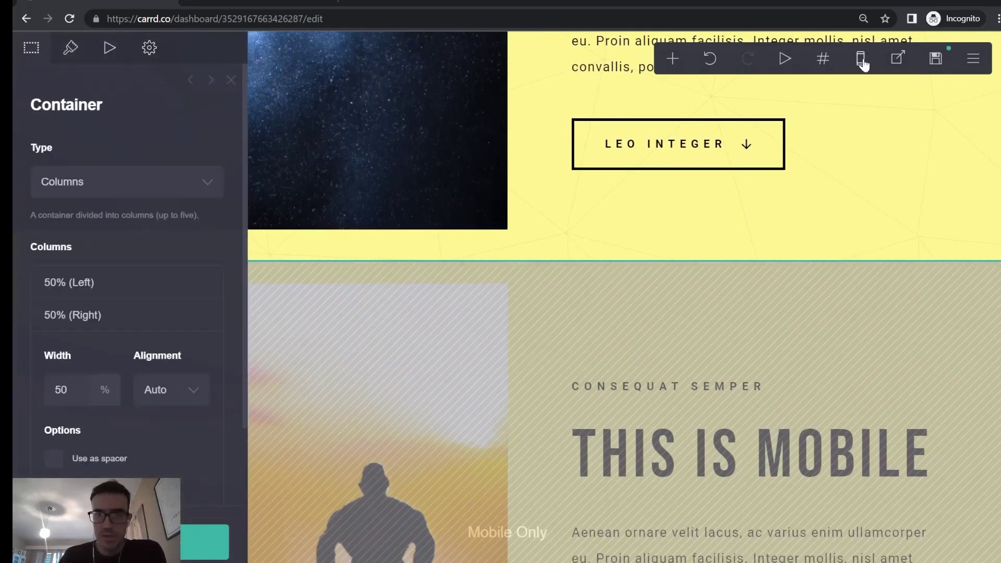
Step: In mobile view, tick '(Mobile) Stack on top' so the sunset image sits below the text
click(860, 59)
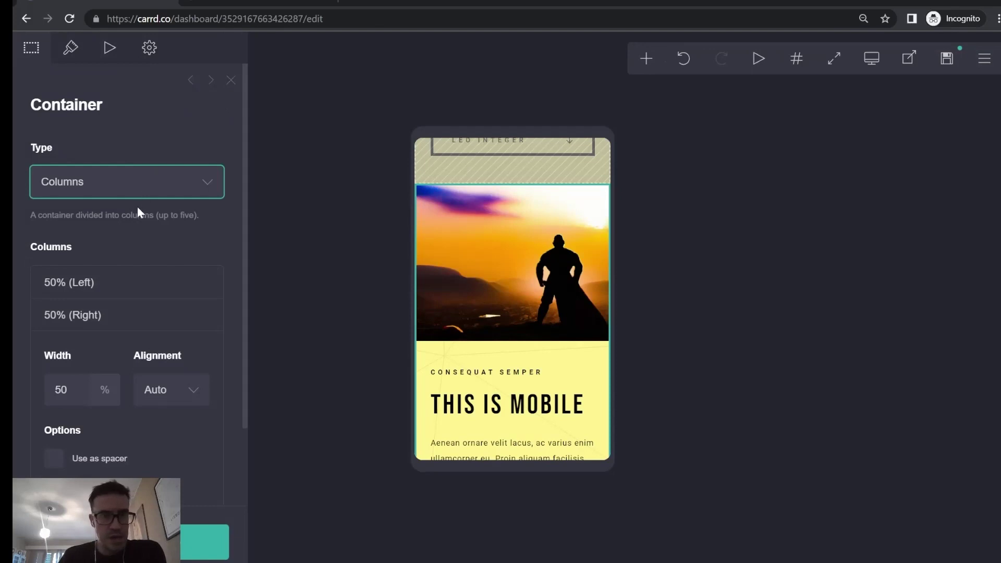
key(Up)
key(Down)
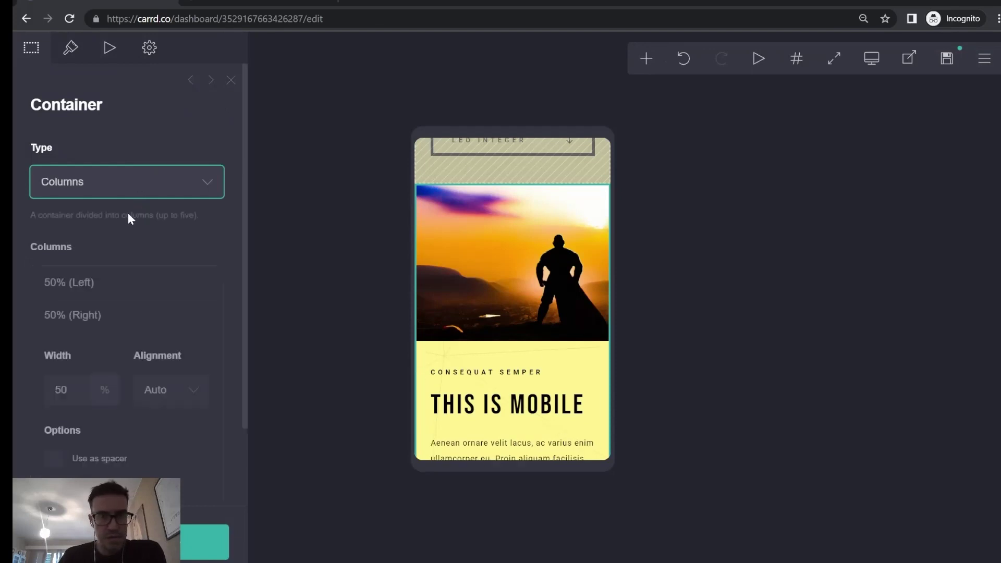
scroll(112, 276, down, 2)
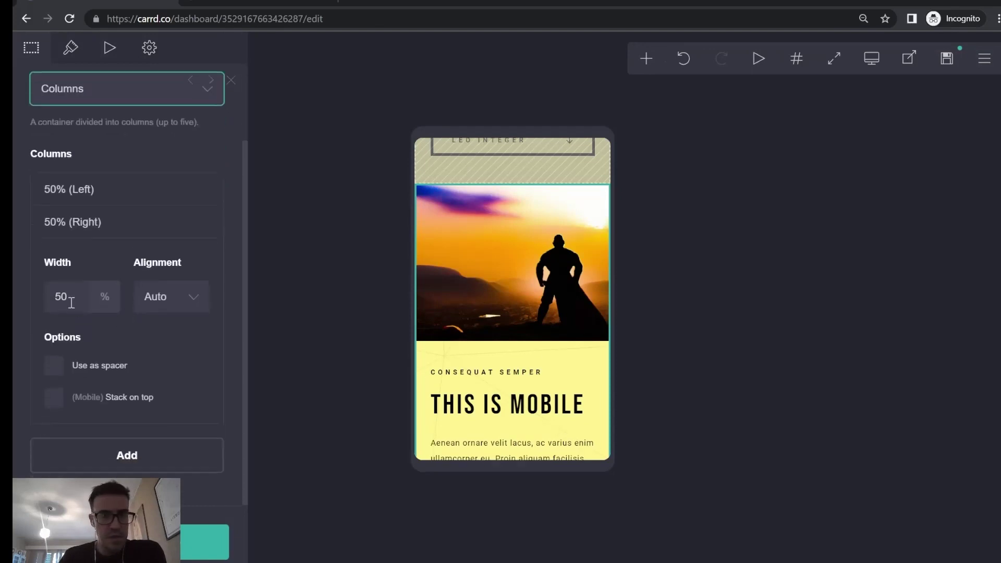
click(54, 397)
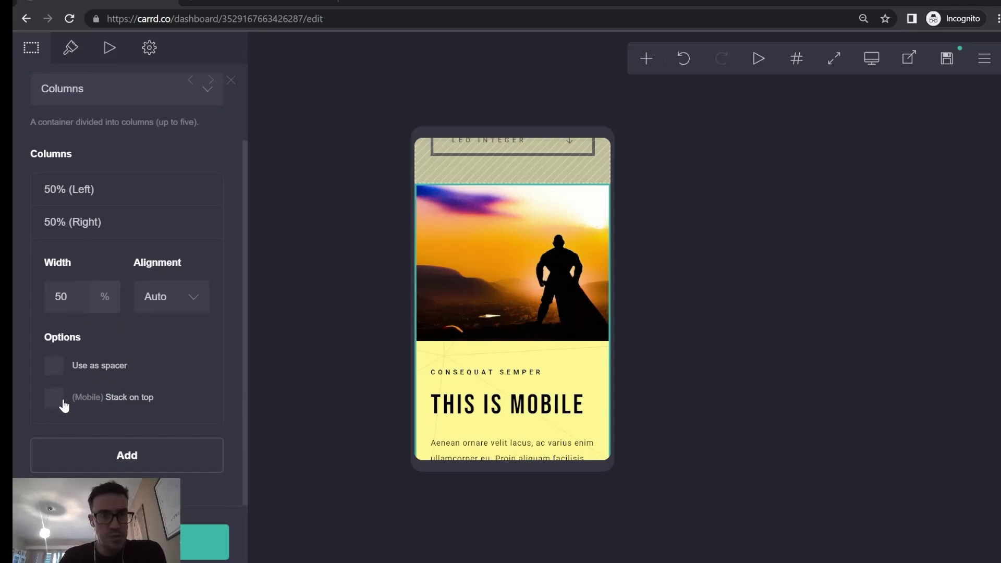
scroll(547, 297, down, 5)
scroll(546, 297, down, 10)
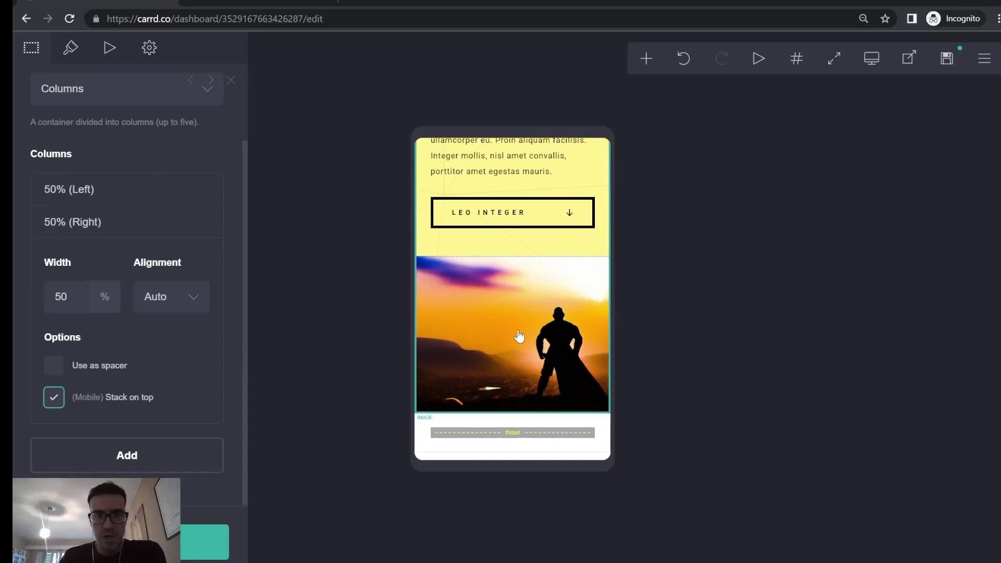
scroll(519, 334, up, 3)
scroll(502, 307, down, 2)
scroll(501, 308, down, 1)
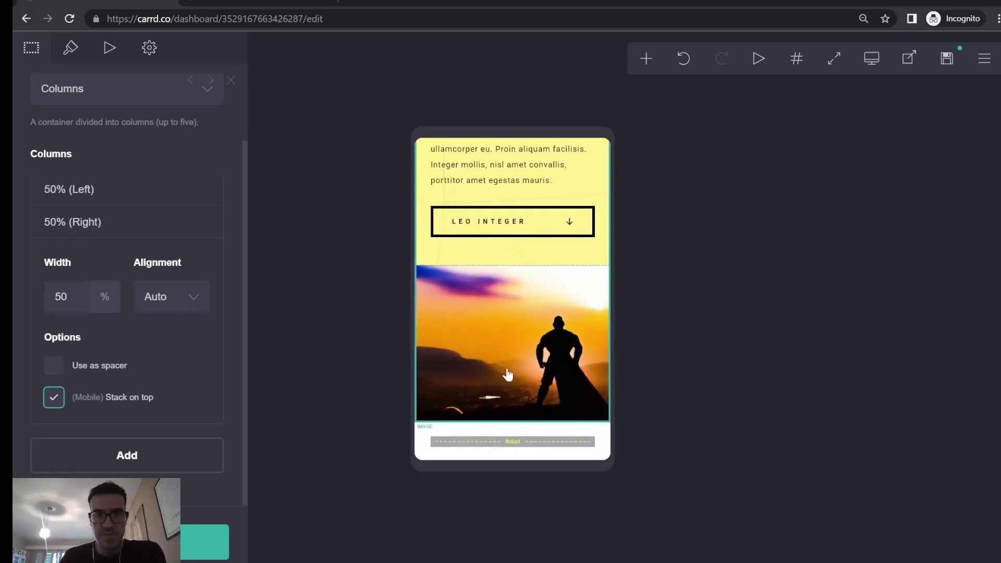
click(947, 59)
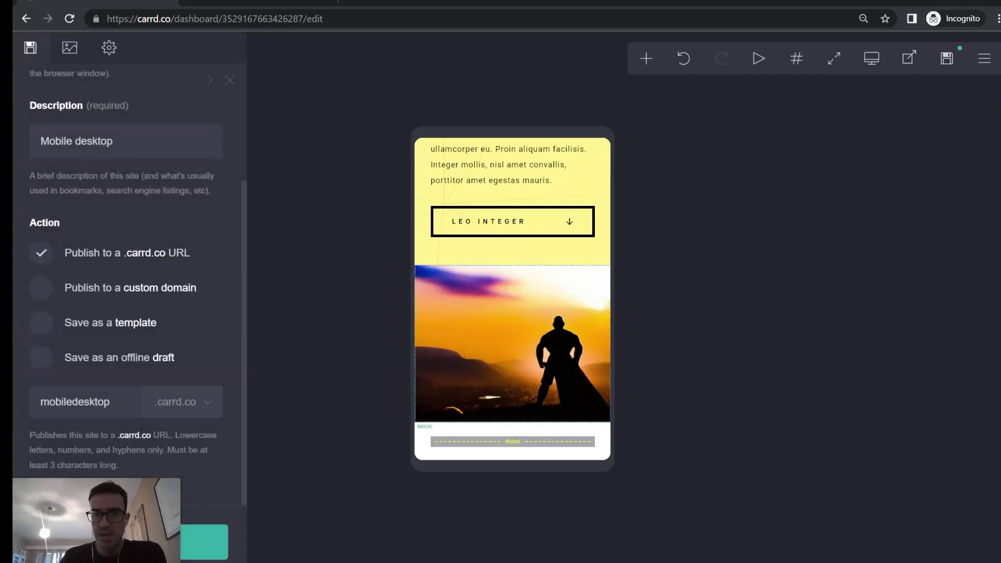
Step: Publish the site to mobiledesktop.carrd.co and dismiss the Done message
click(206, 542)
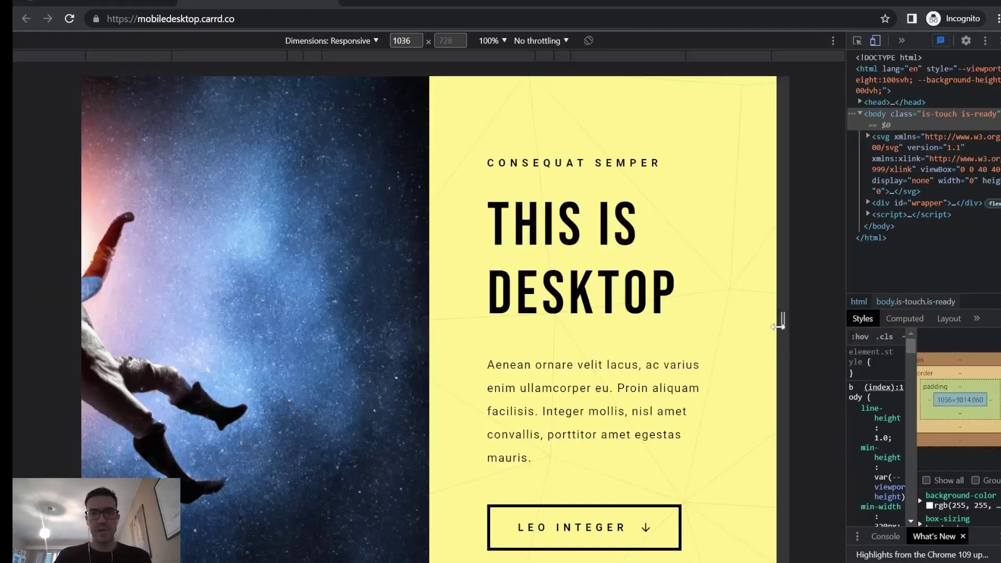
drag(782, 321, 838, 321)
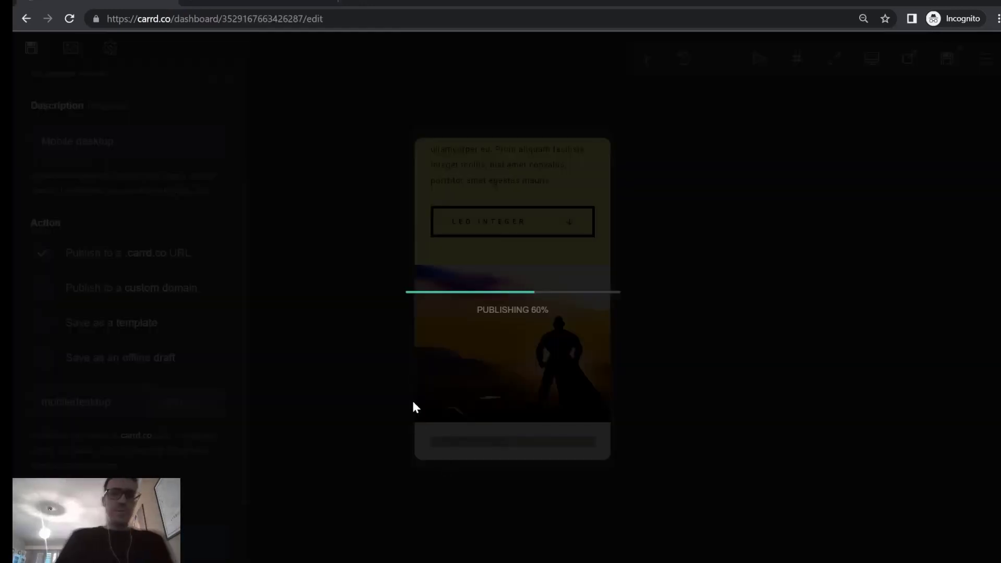
click(490, 346)
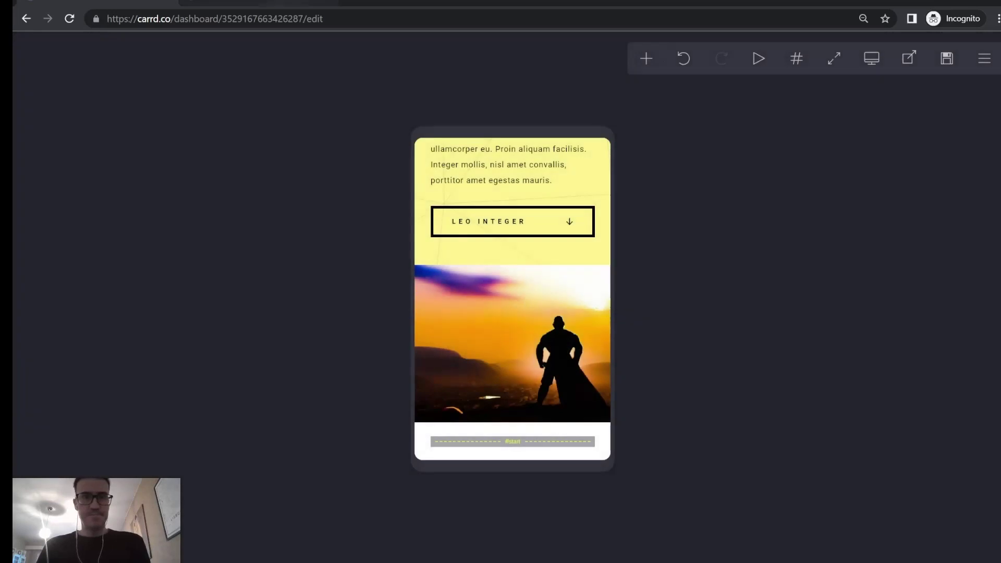
click(292, 18)
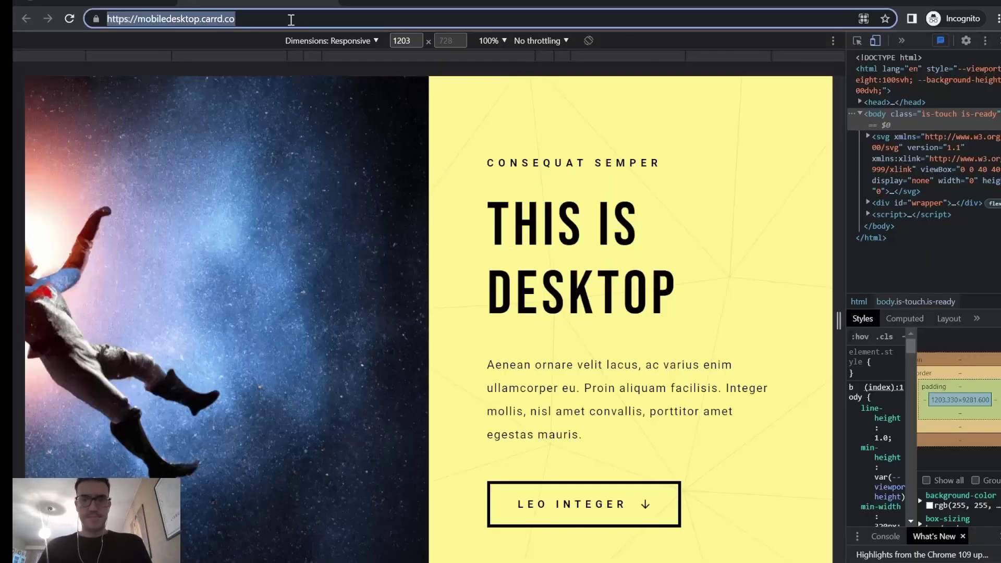
Step: Reload the live site and narrow the DevTools viewport from 1140 px to about 739 px
key(Return)
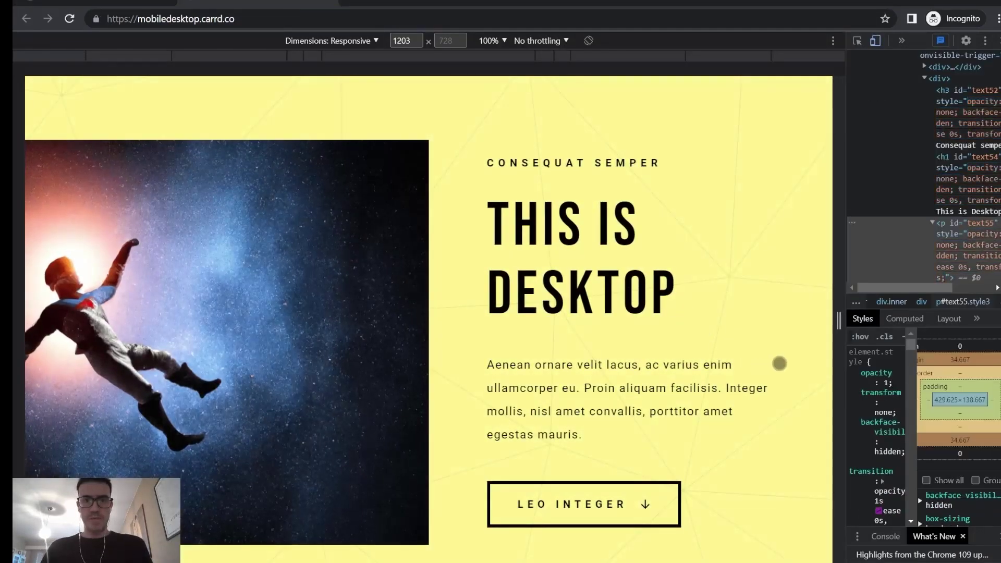
drag(838, 321, 756, 317)
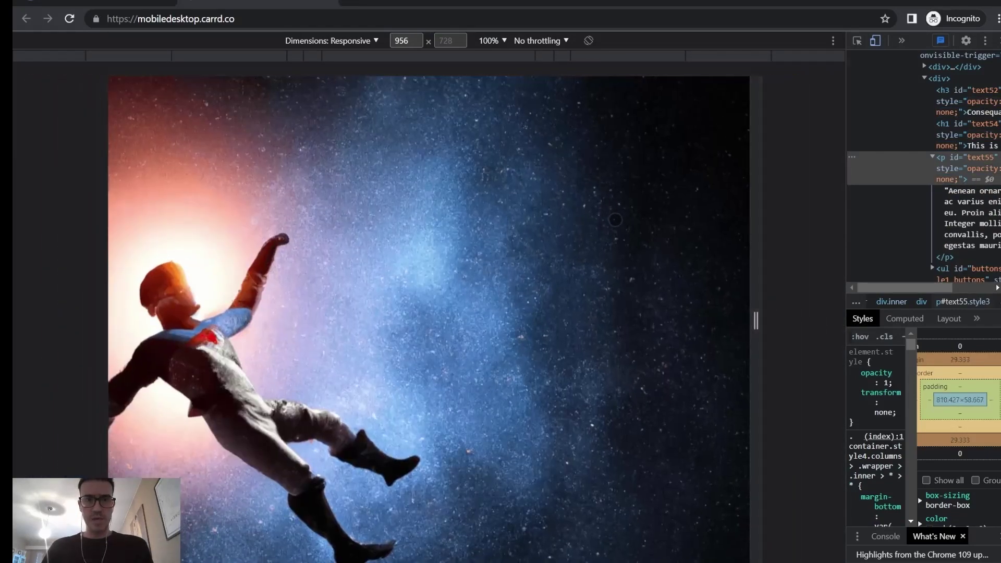
scroll(616, 220, down, 7)
scroll(612, 223, up, 8)
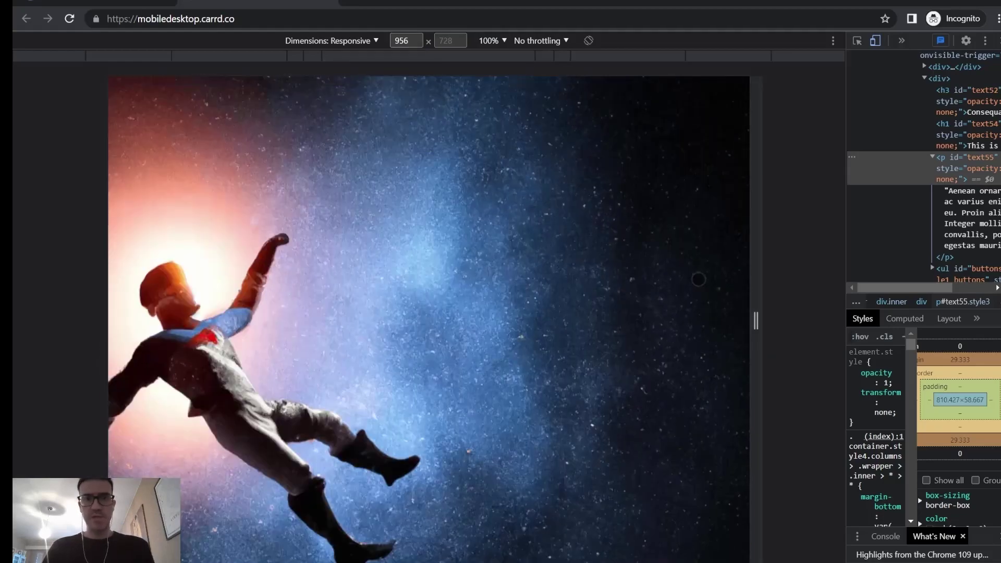
drag(755, 322, 679, 318)
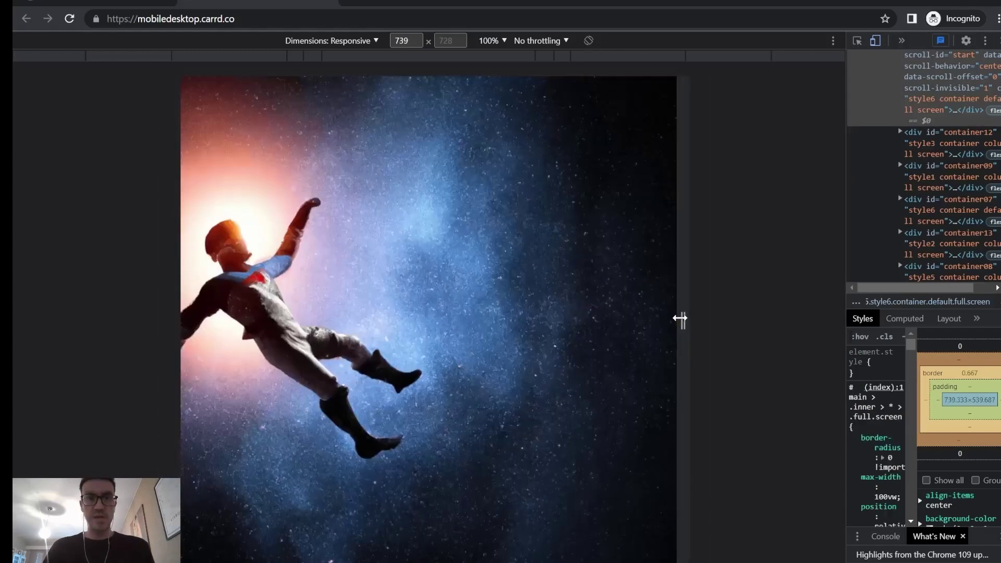